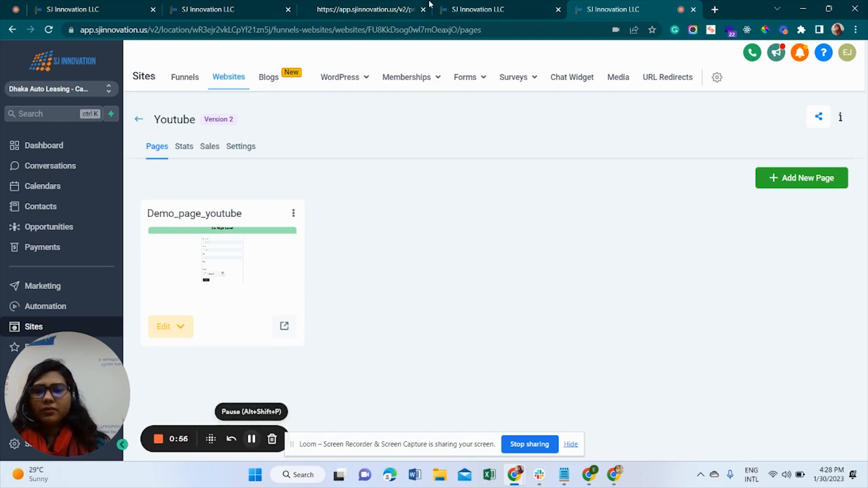
Check the Test Form and Youtube website tabs, then open the Automation Workflows list
left_click(504, 4)
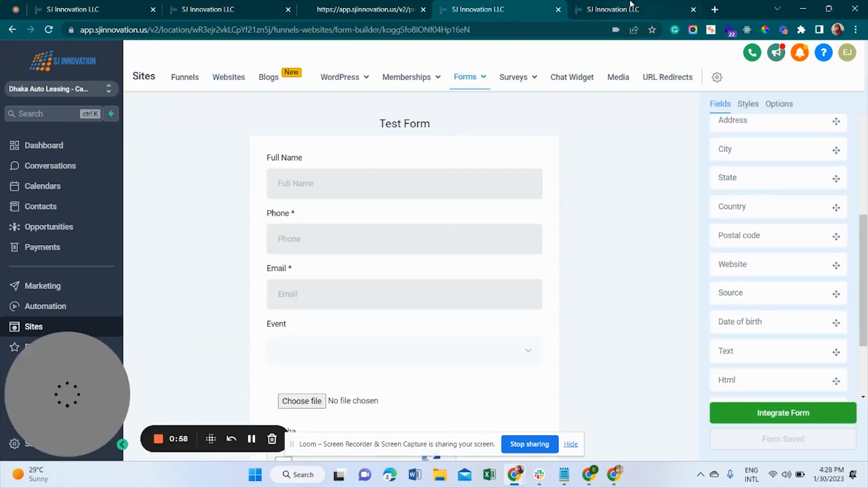
left_click(632, 3)
left_click(497, 4)
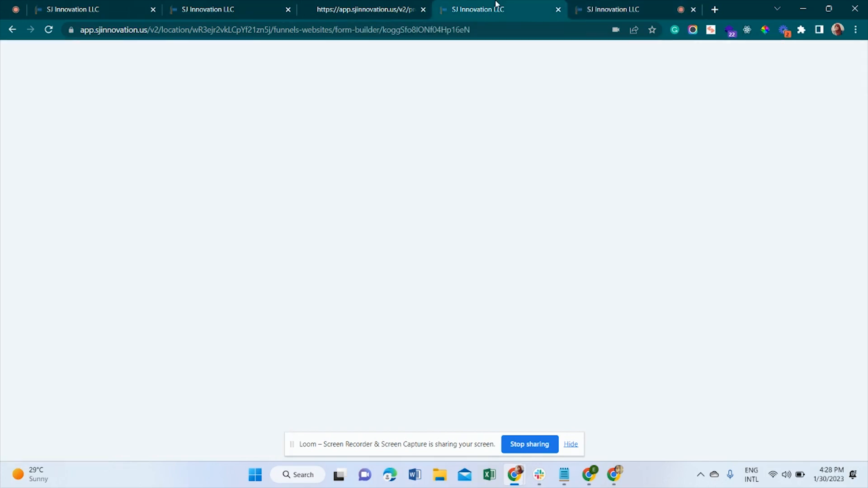
left_click(596, 5)
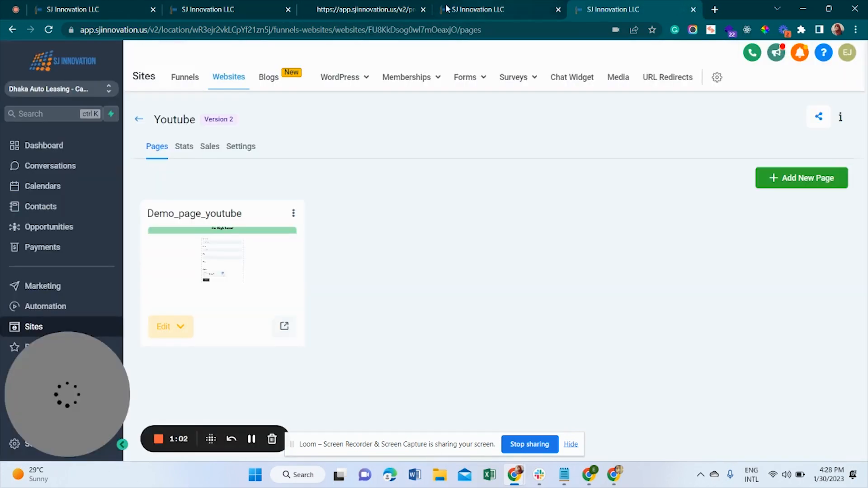
left_click(47, 309)
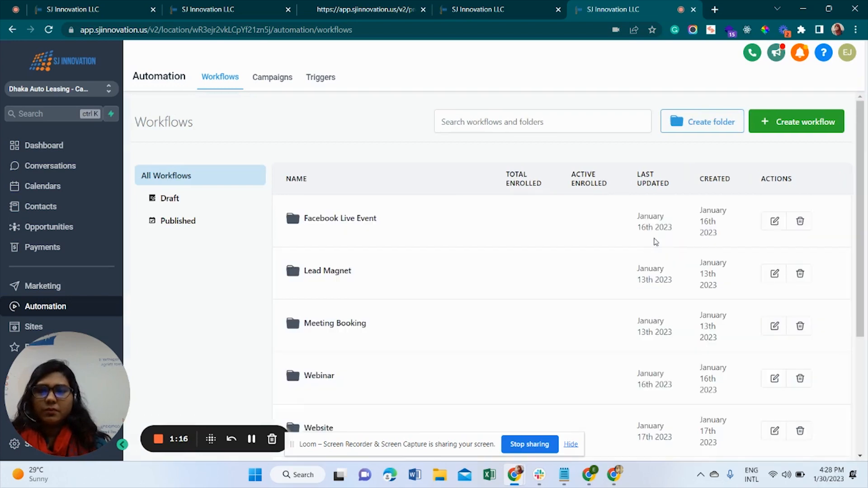
Scroll to the bottom of the workflows list and open the Test workflow
scroll(399, 300, "down", 4)
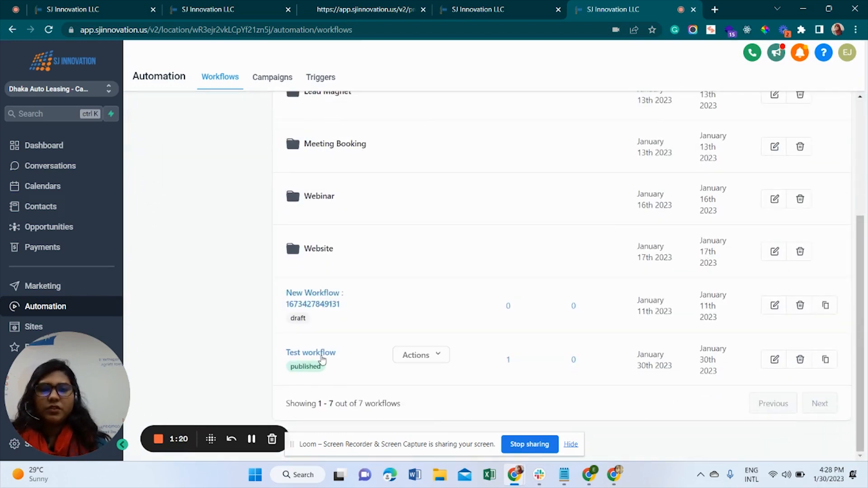
left_click(322, 357)
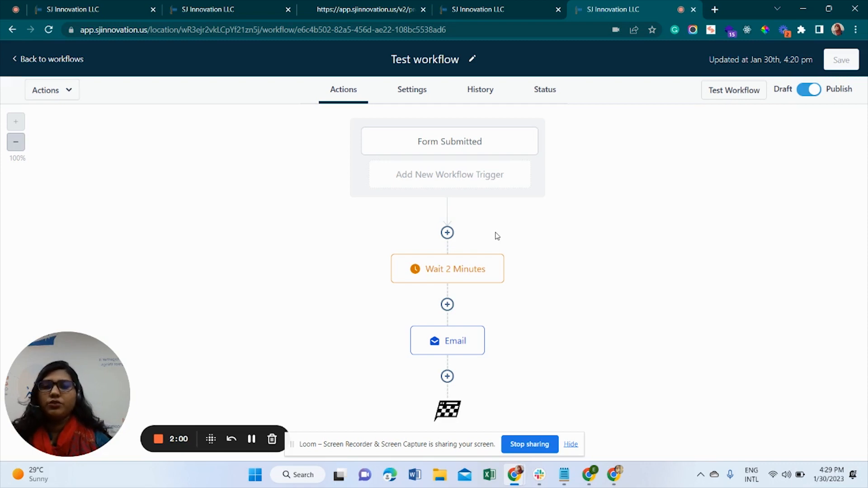
Delete the Wait 2 Minutes action and the Email action from the Test workflow
left_click(503, 257)
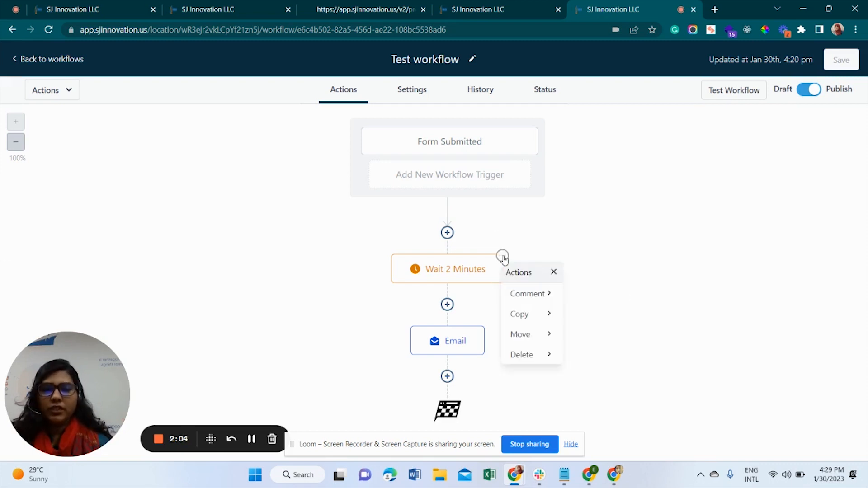
left_click(538, 355)
left_click(613, 295)
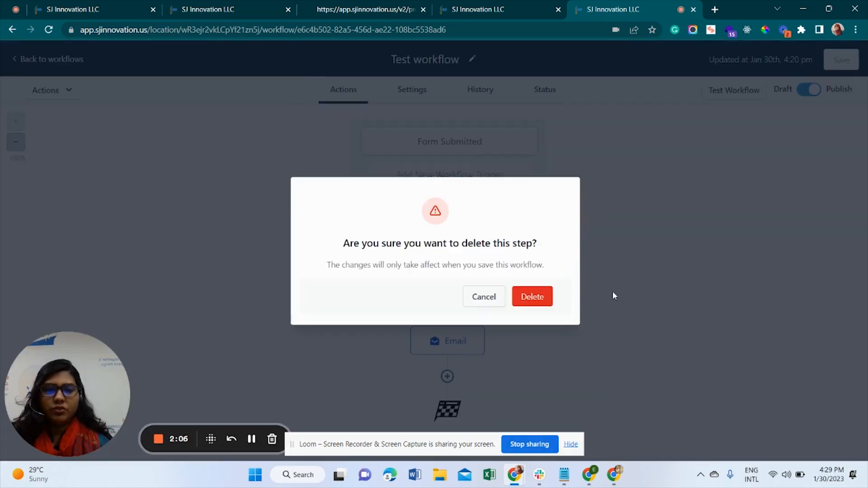
left_click(524, 300)
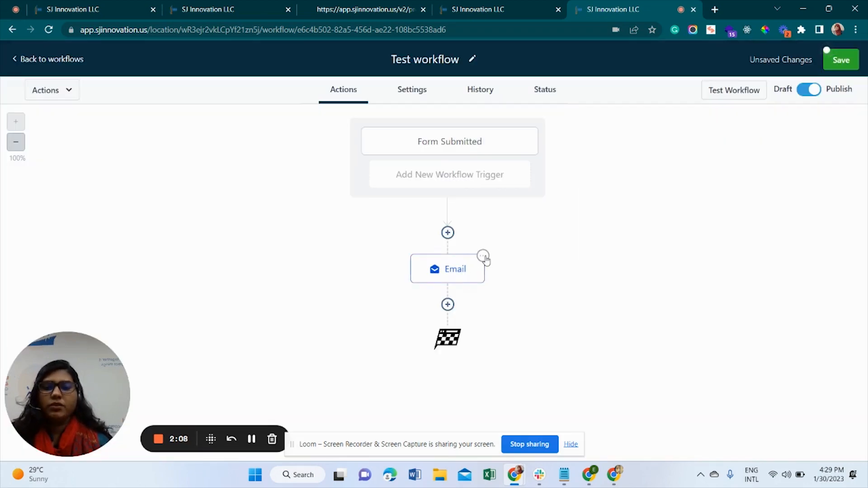
left_click(484, 257)
left_click(531, 356)
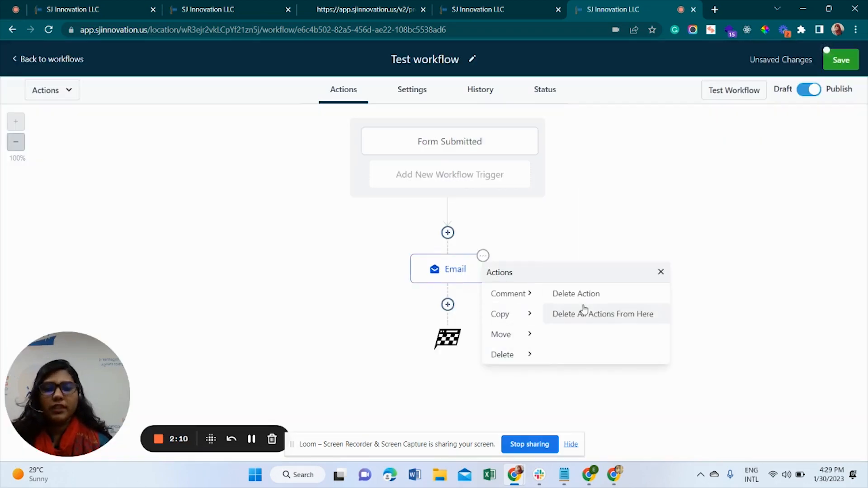
left_click(582, 295)
left_click(524, 301)
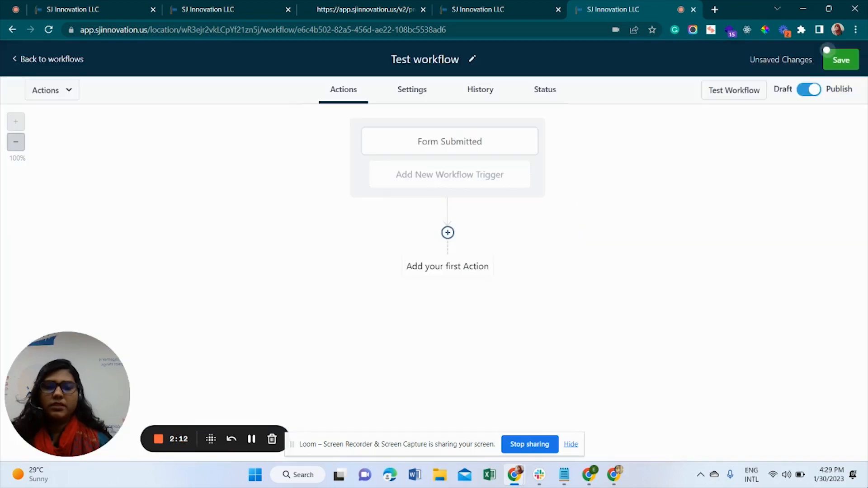
Add a Send Email action after Form Submitted with subject 'Confirmation email'
left_click(447, 233)
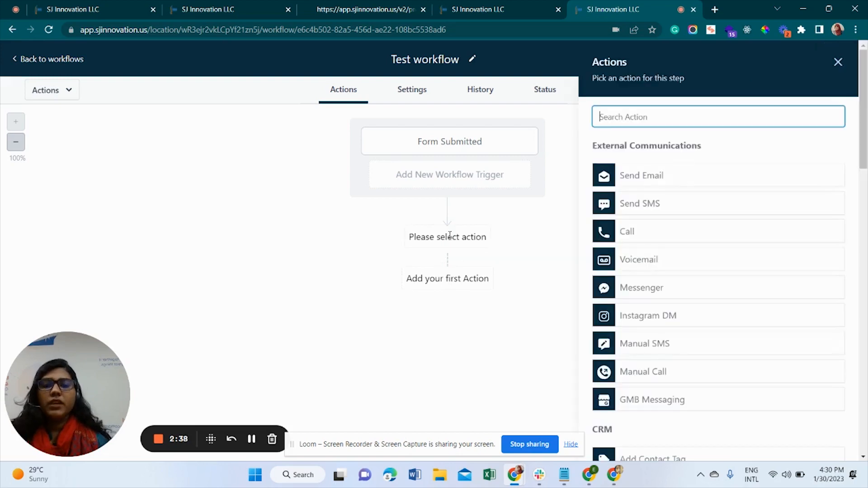
left_click(667, 181)
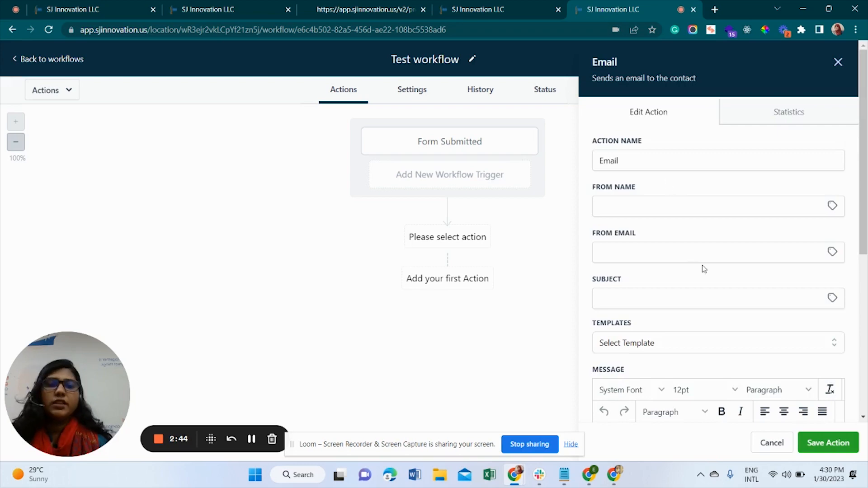
scroll(703, 268, "down", 3)
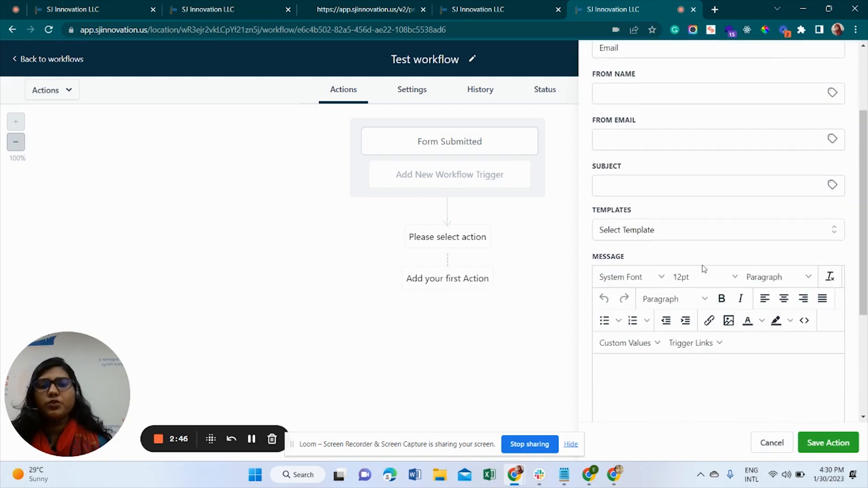
left_click(682, 188)
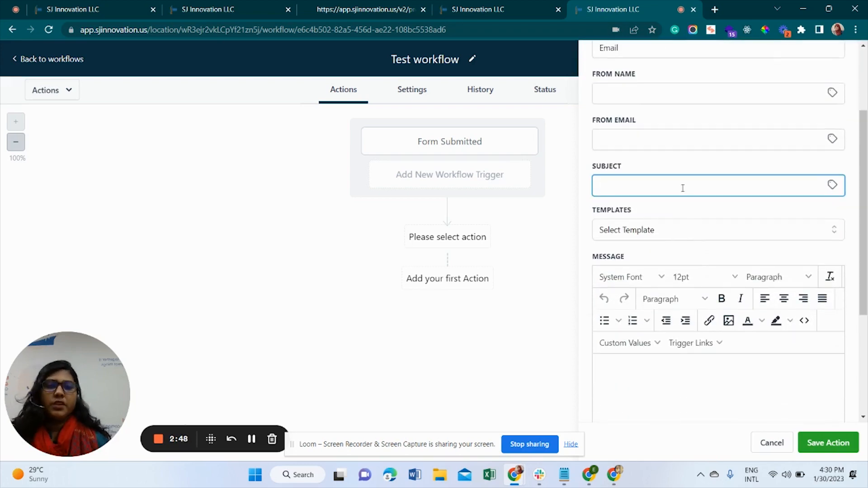
type("Confir")
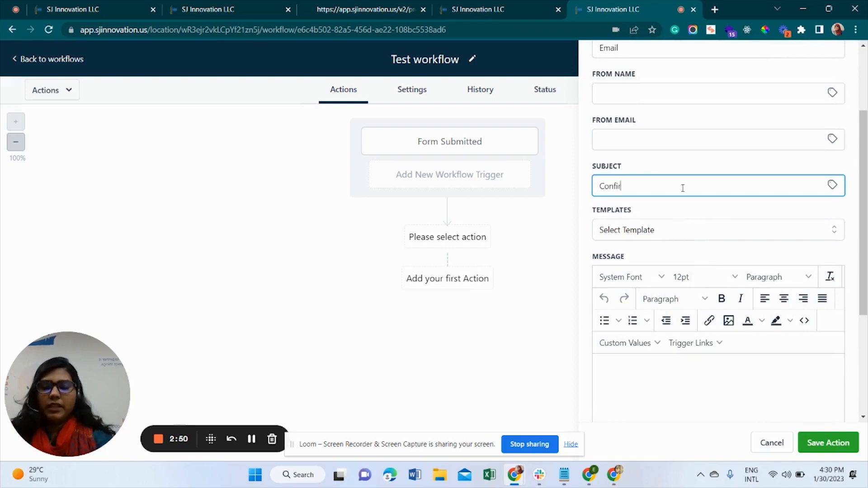
type("mation")
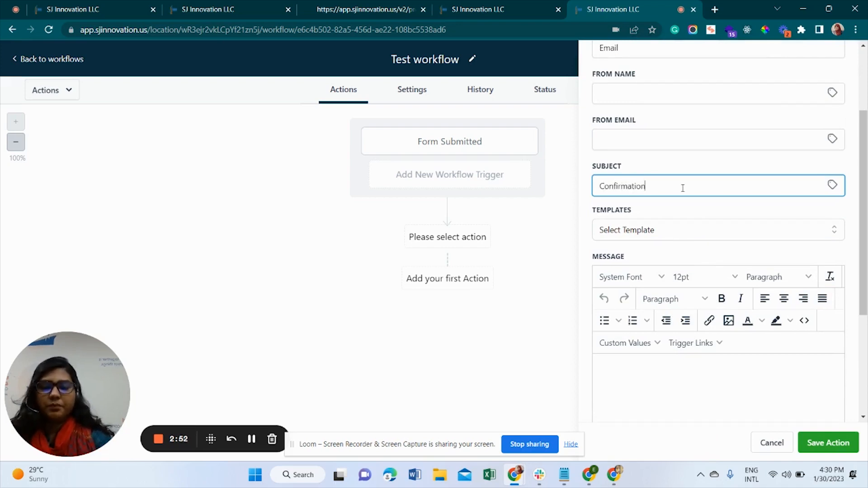
type(" email")
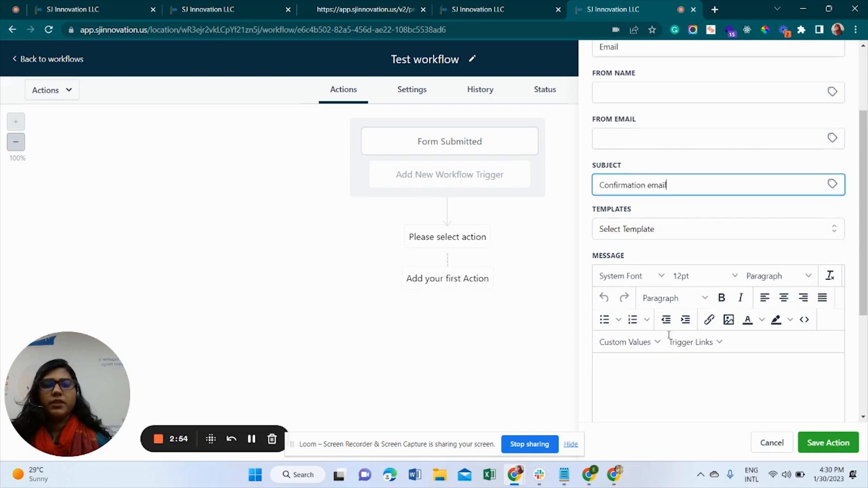
Write the body 'hi {First Name}, it is an confirmation email' and save the action
scroll(636, 277, "down", 3)
left_click(626, 230)
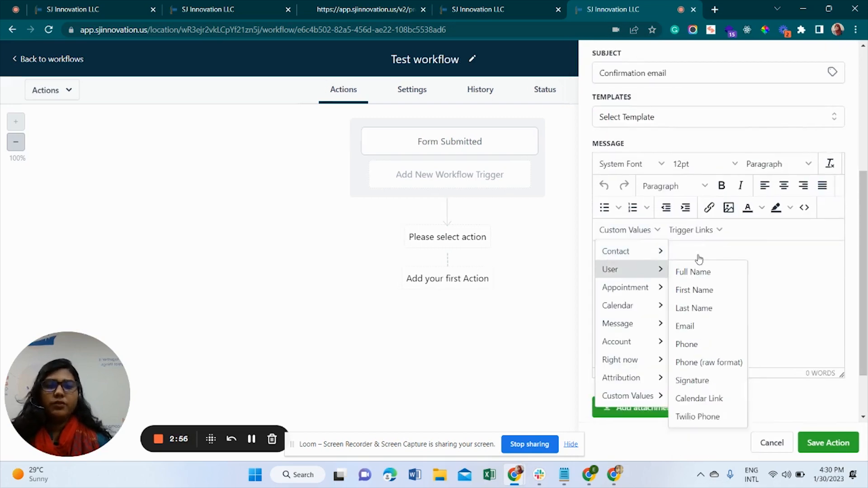
left_click(772, 259)
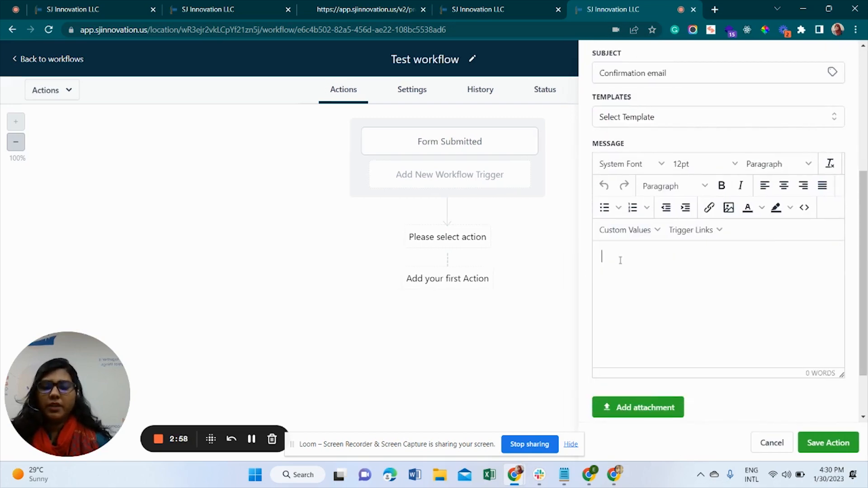
type("hi")
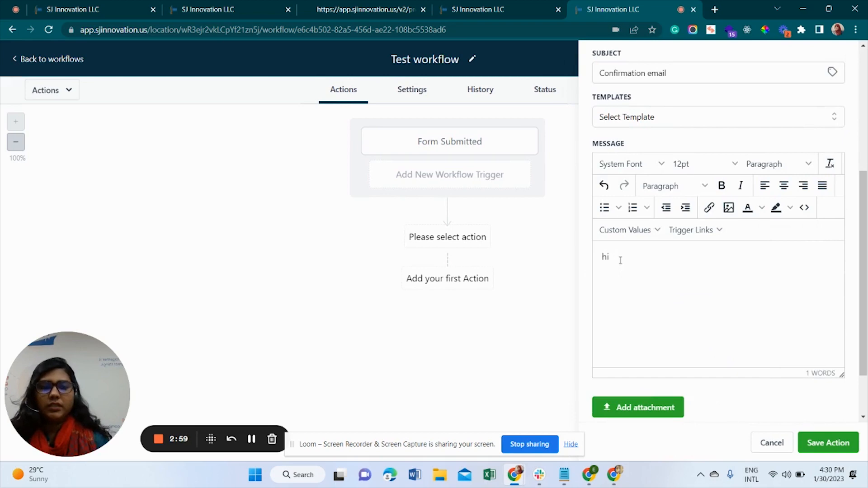
left_click(640, 231)
mouse_move(651, 259)
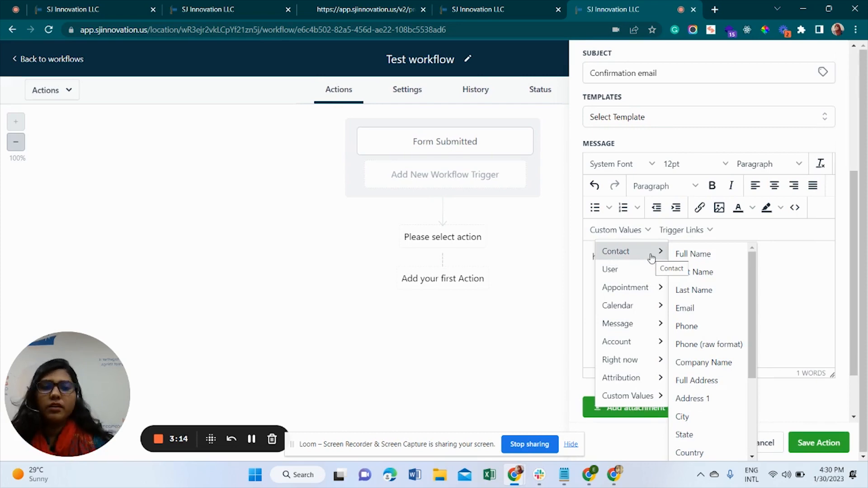
left_click(703, 281)
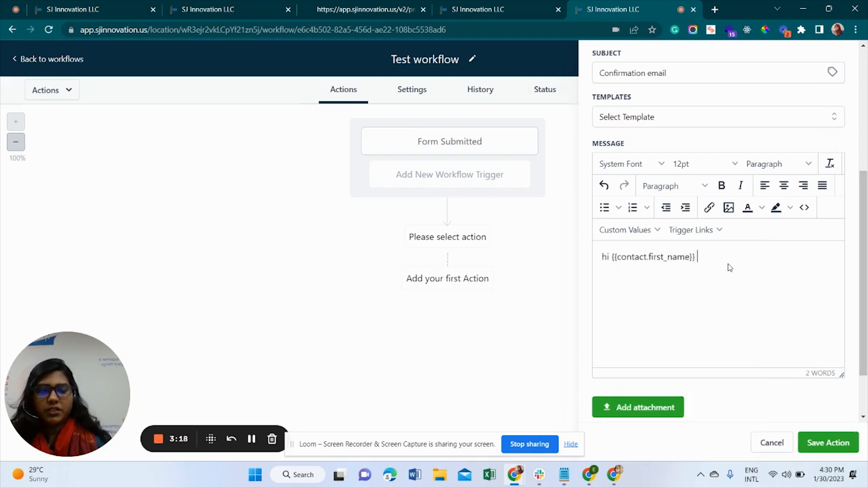
type(", i")
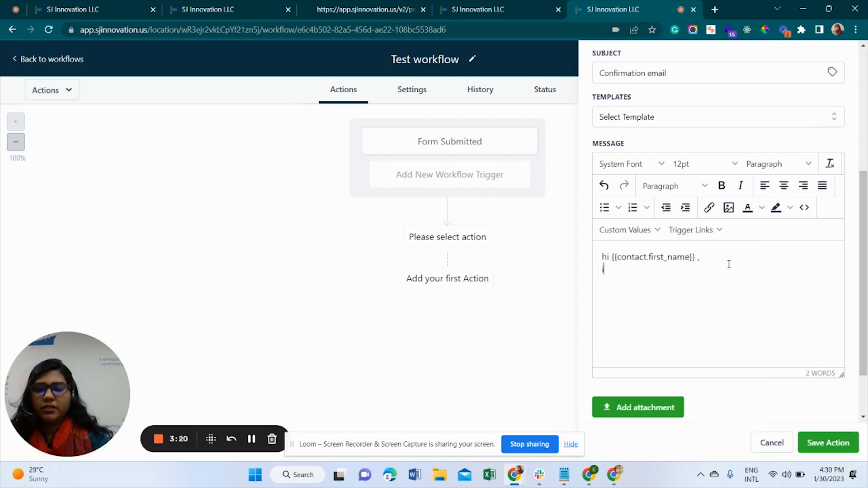
type("t is ")
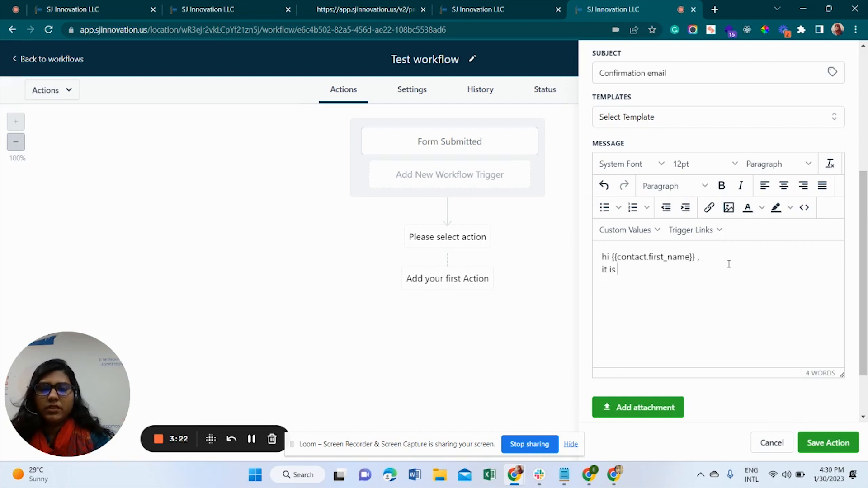
type("an co")
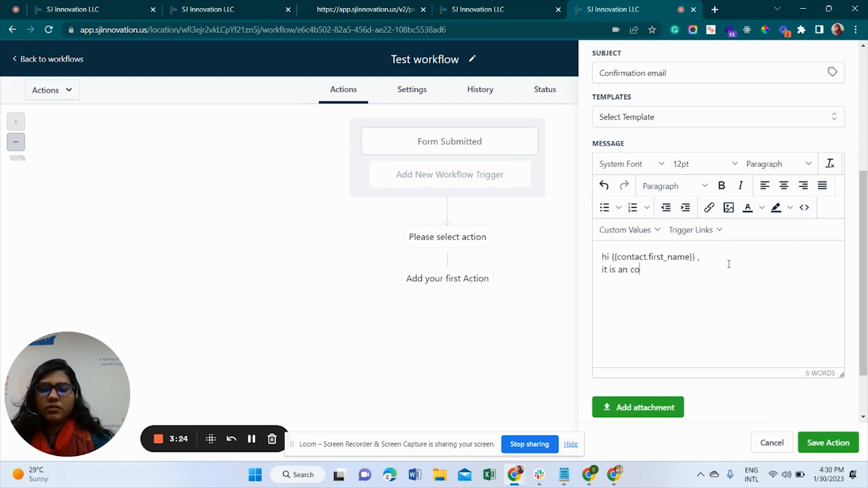
type("nfirmation email .")
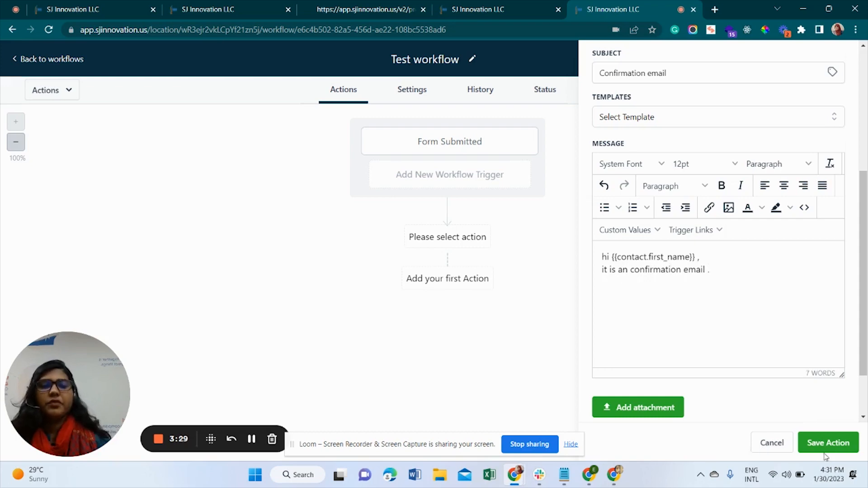
left_click(830, 452)
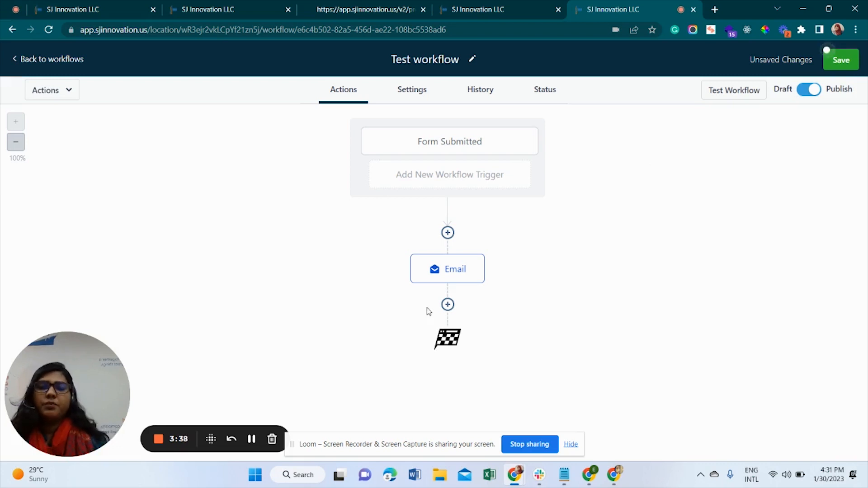
Add a step after the confirmation email and choose the Set Event Start Date action
left_click(449, 304)
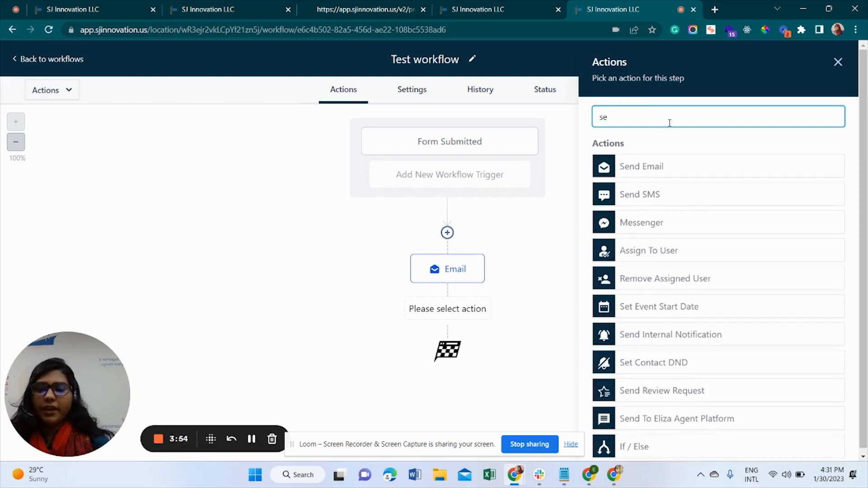
type("t")
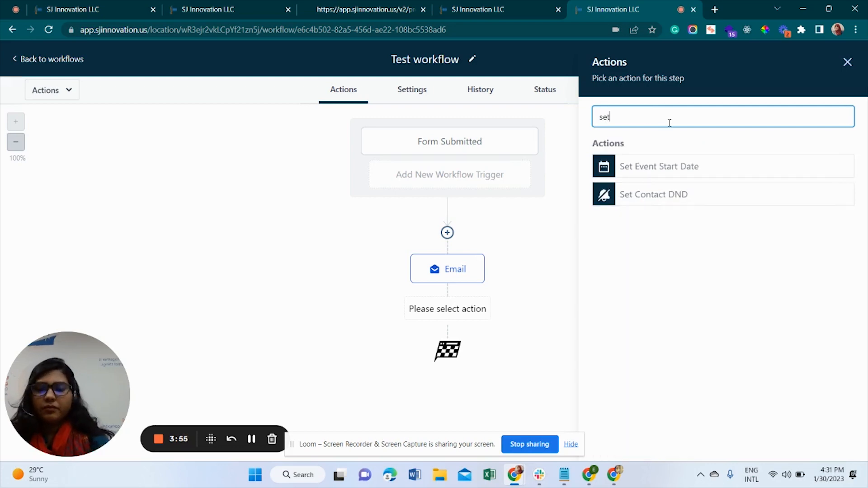
left_click(668, 171)
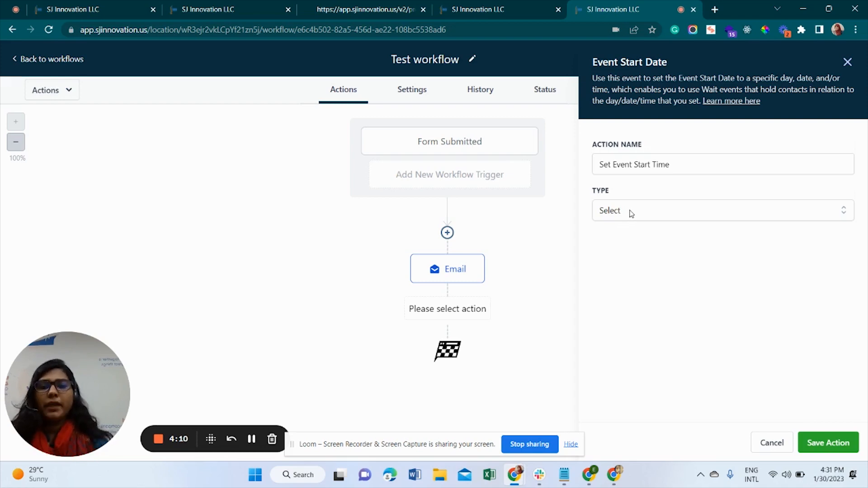
Set the event start type to Specific Date/Time and pick 31 December 2022
left_click(631, 214)
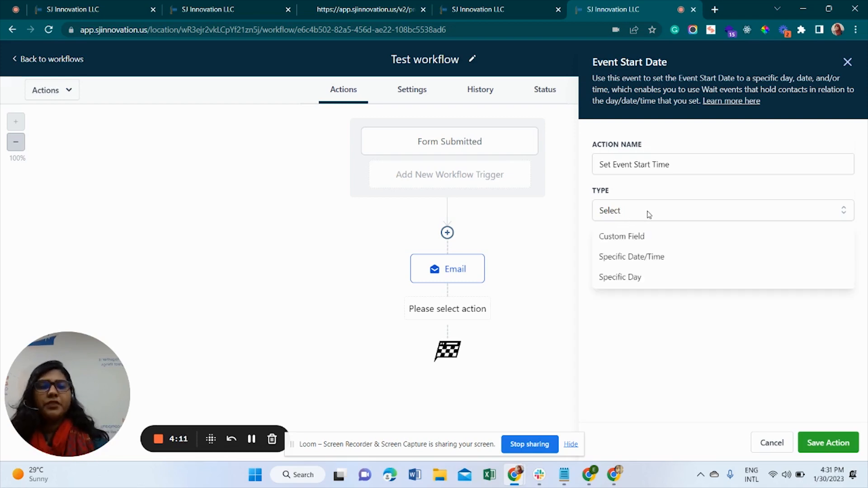
left_click(622, 261)
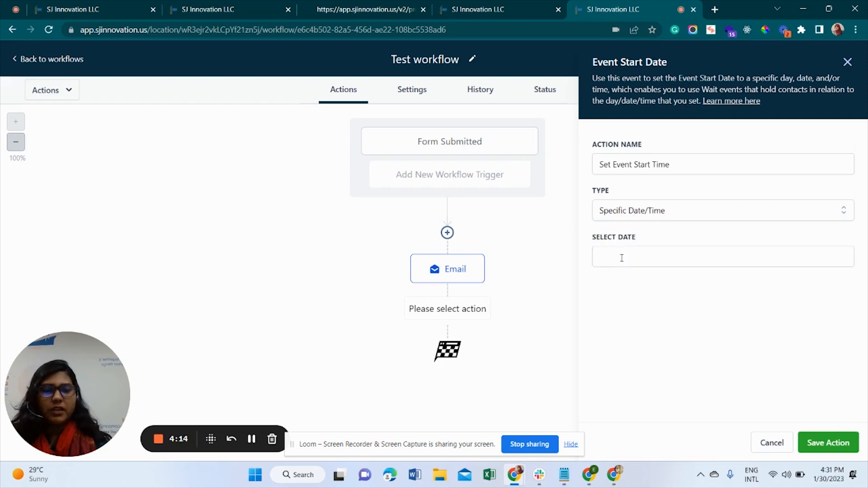
left_click(622, 258)
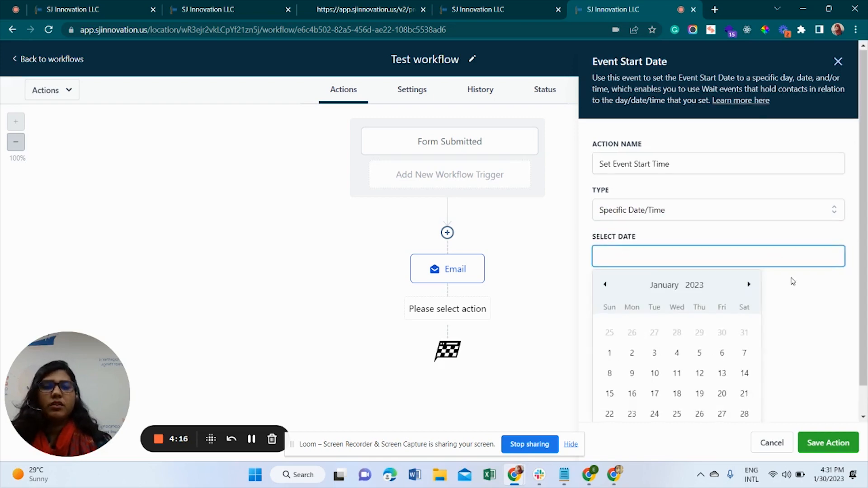
scroll(769, 262, "down", 1)
left_click(709, 186)
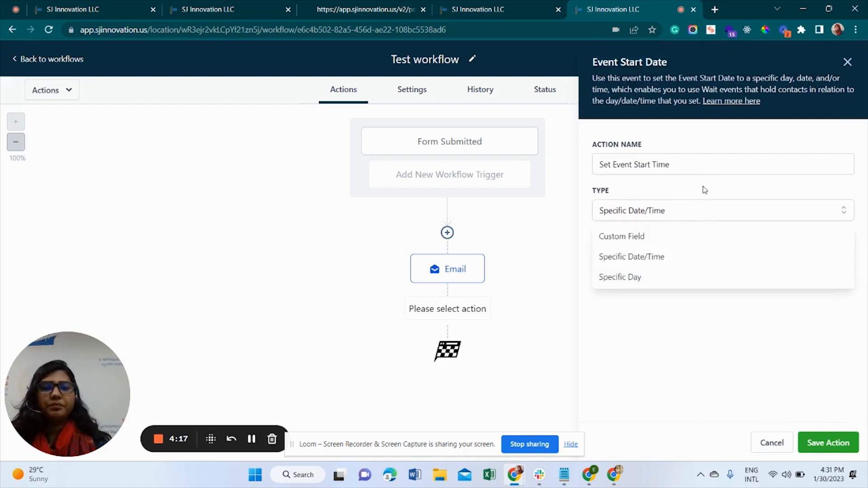
left_click(685, 278)
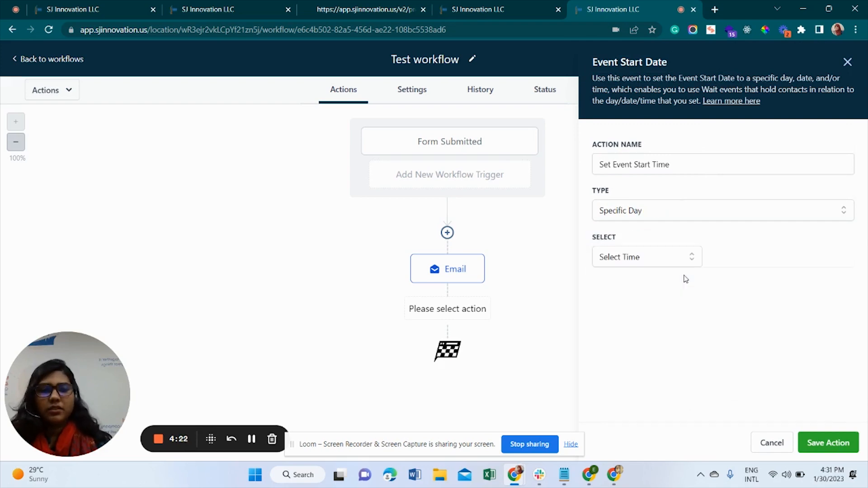
left_click(651, 261)
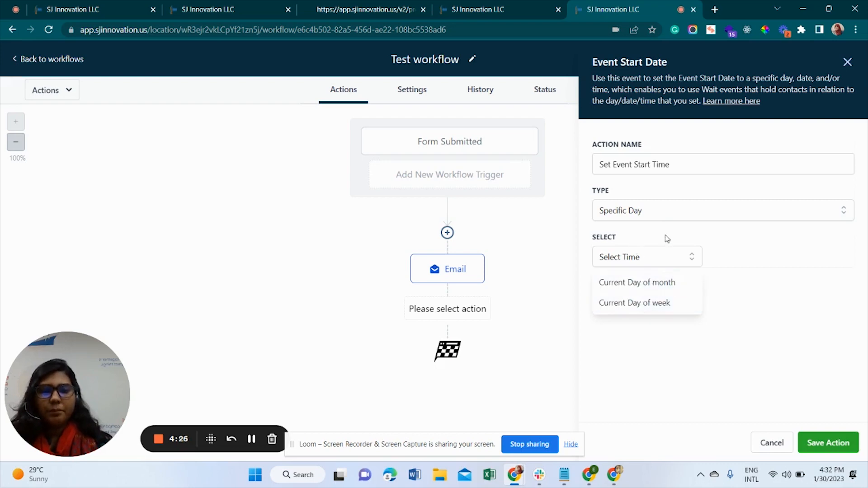
left_click(760, 253)
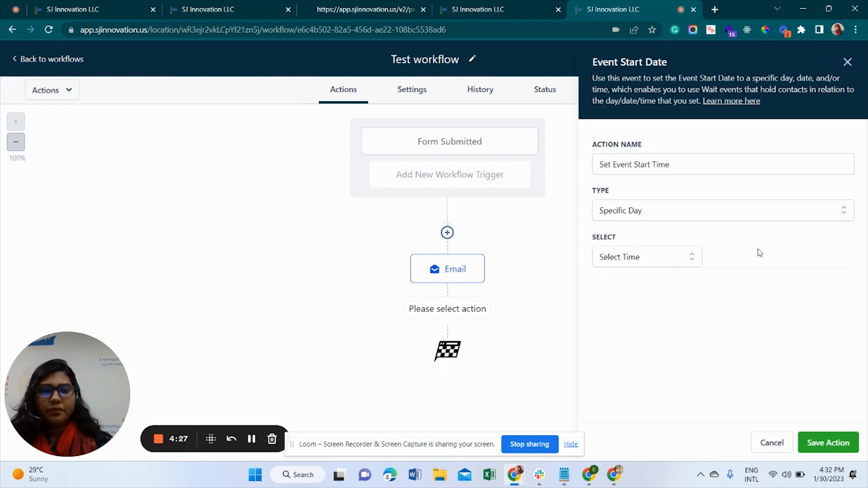
left_click(691, 214)
left_click(670, 256)
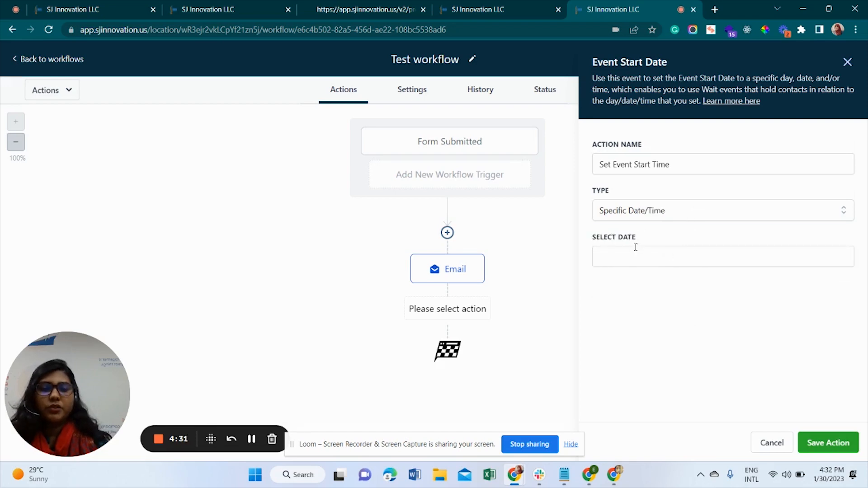
left_click(655, 257)
scroll(728, 332, "down", 1)
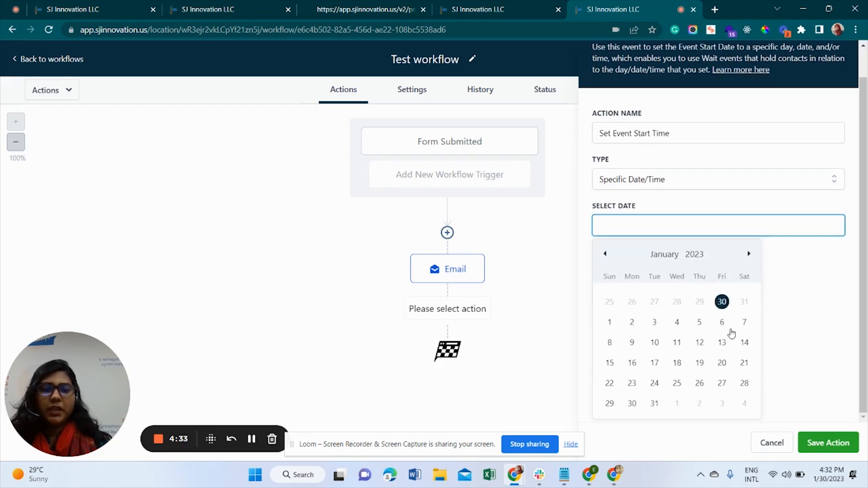
left_click(744, 303)
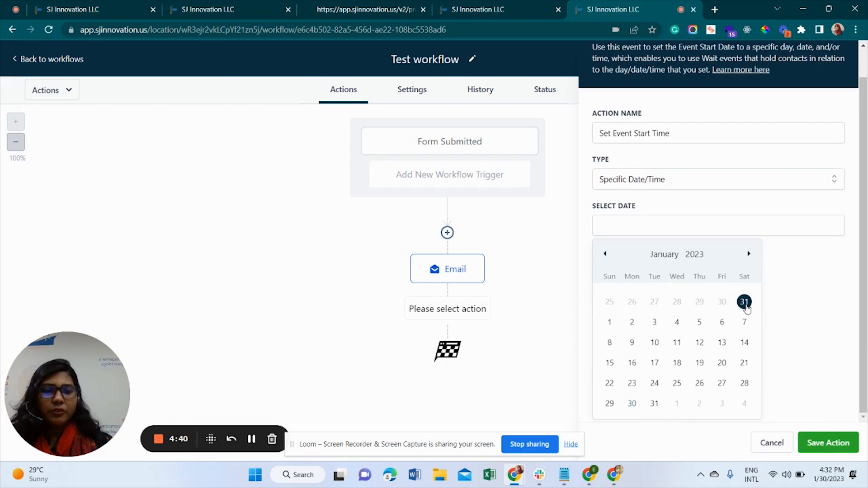
left_click(803, 279)
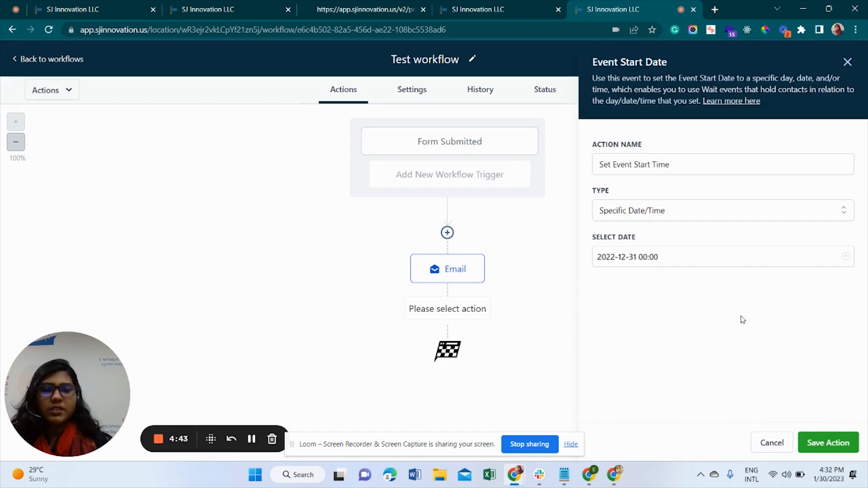
Set the start time to 5:00 PM and save the Set Event Start Time step
left_click(651, 259)
scroll(760, 326, "down", 2)
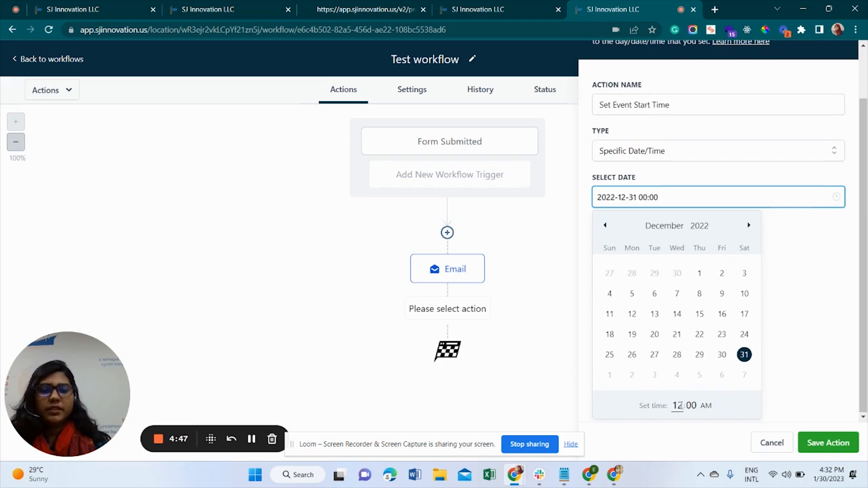
left_click(680, 405)
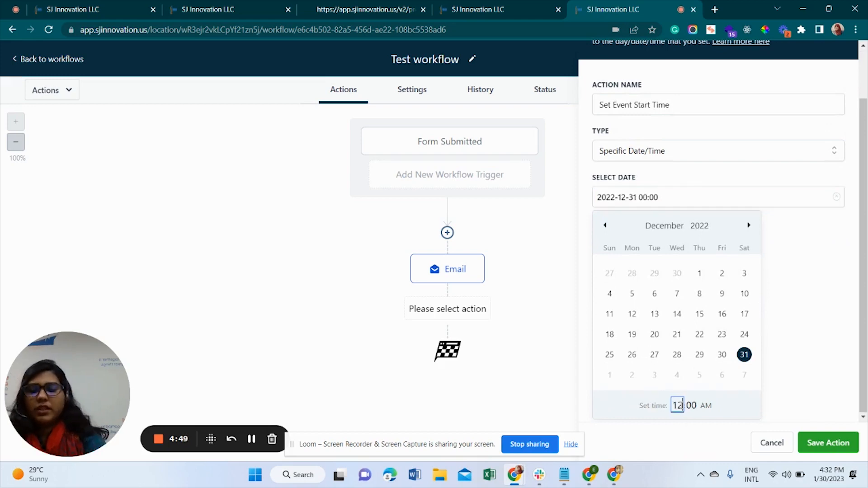
type("1")
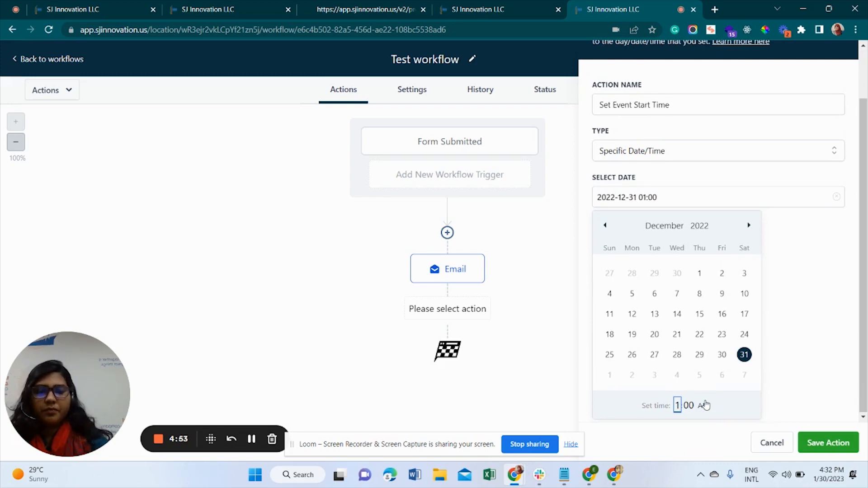
type("0")
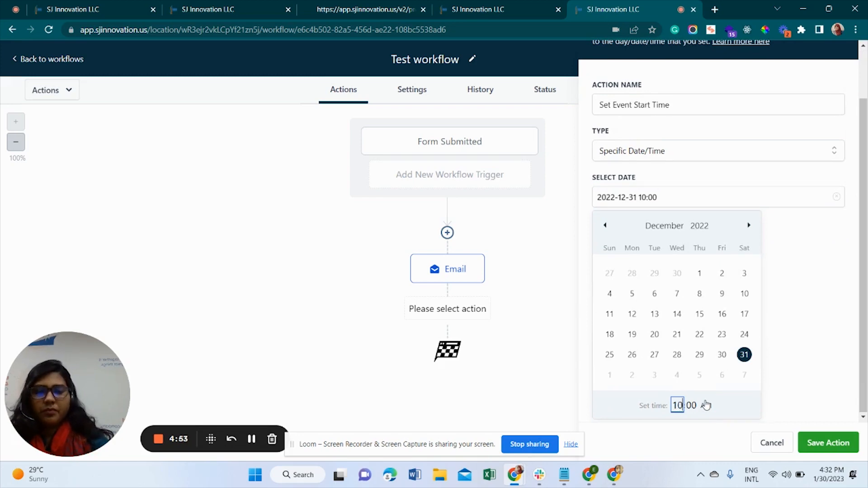
double_click(678, 406)
type("1")
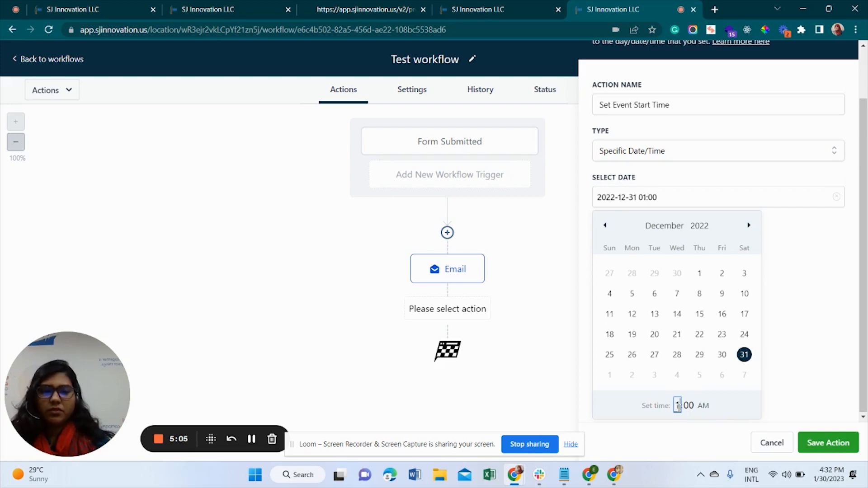
type("5")
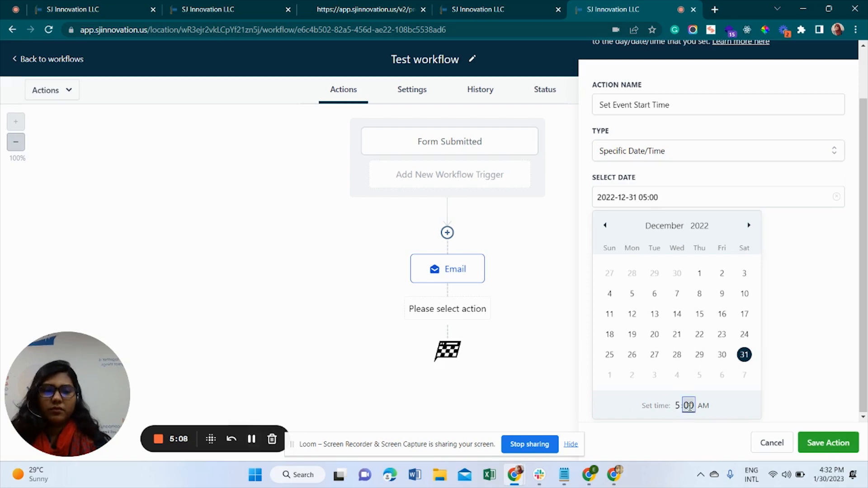
left_click(703, 406)
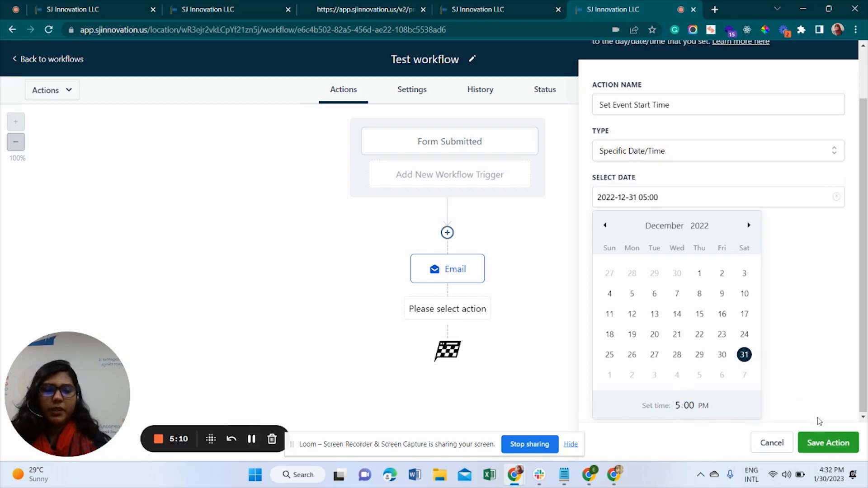
left_click(837, 447)
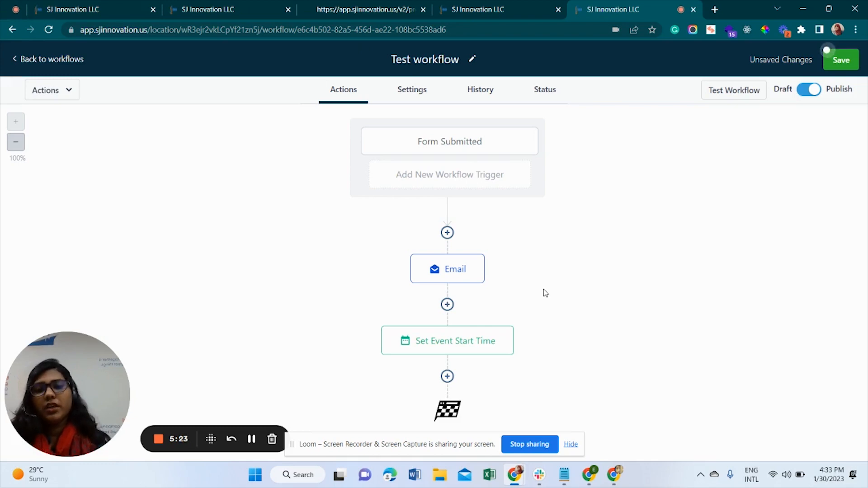
Add a new empty step below Set Event Start Time
left_click(448, 376)
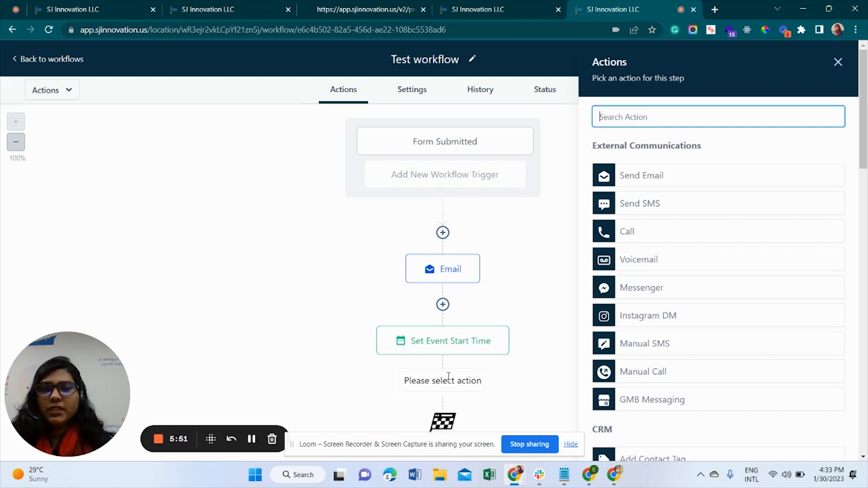
Add a Wait step holding until 2 hours before the Event / Appointment time
type("w")
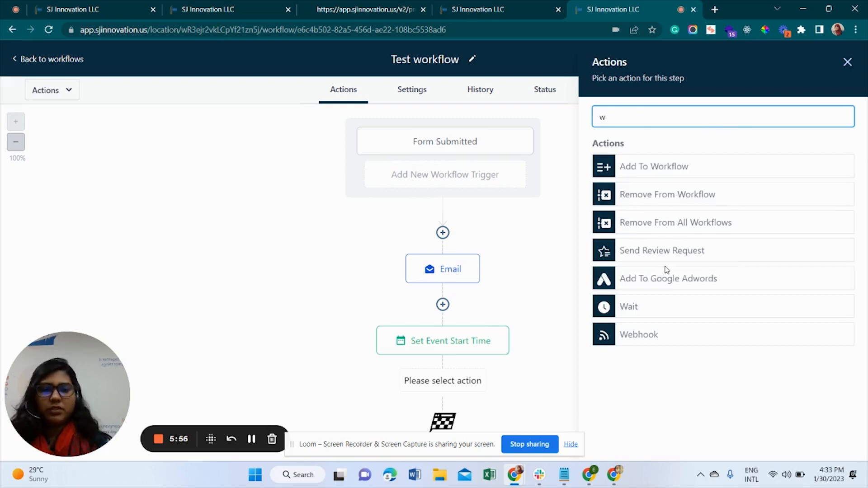
left_click(640, 306)
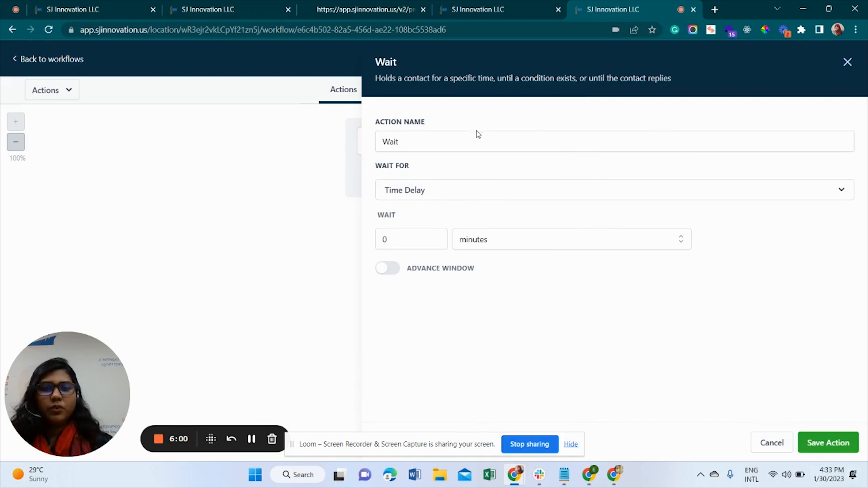
left_click(480, 197)
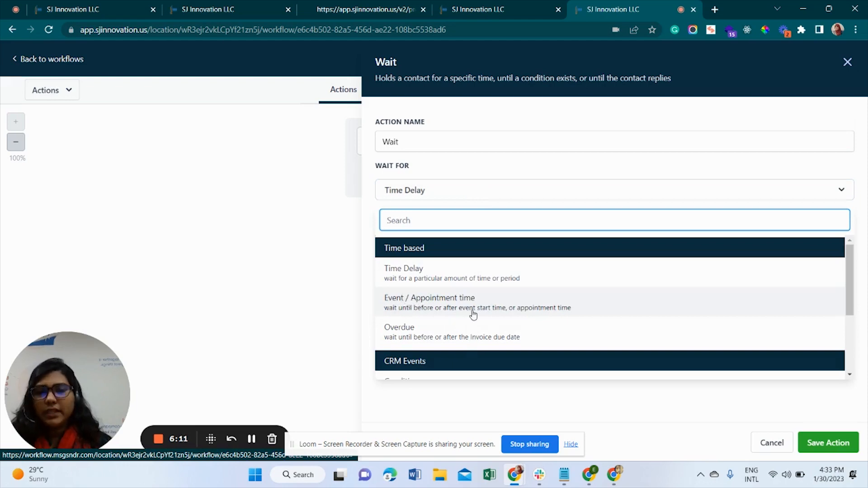
left_click(473, 315)
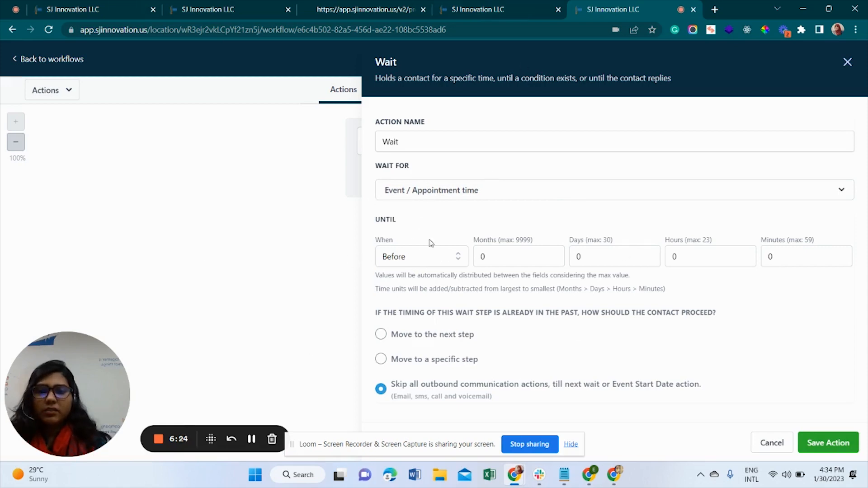
left_click(501, 254)
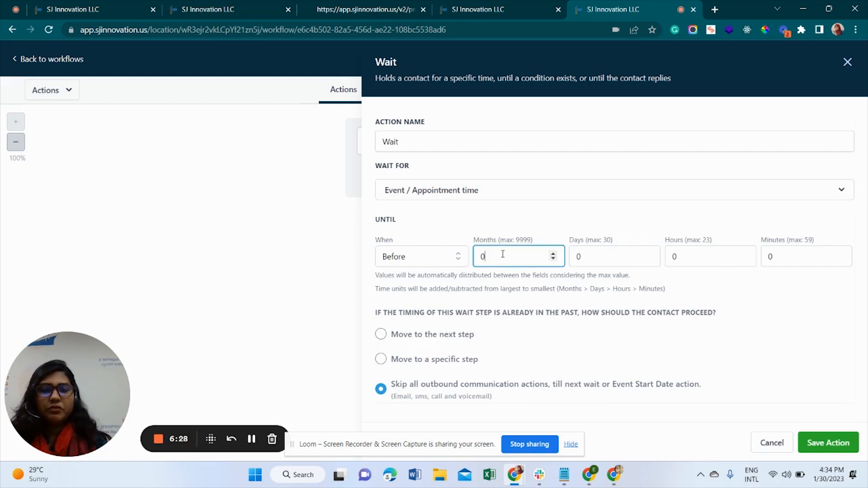
left_click(607, 258)
left_click(698, 260)
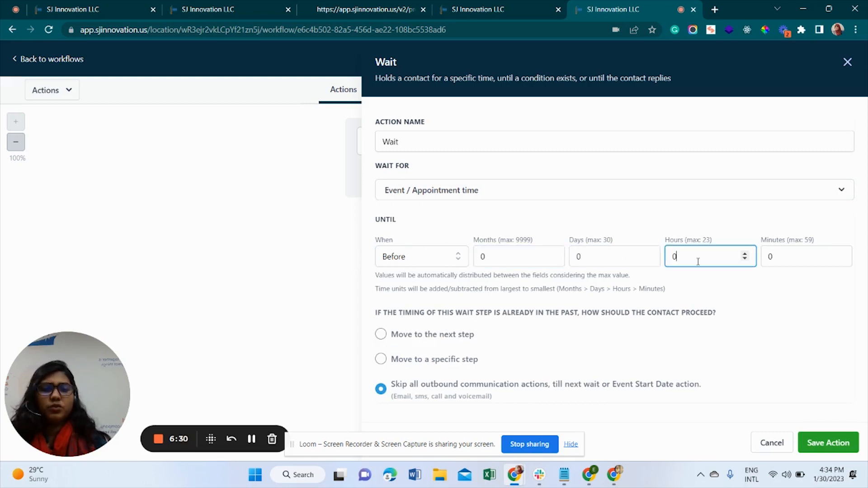
key("BackSpace")
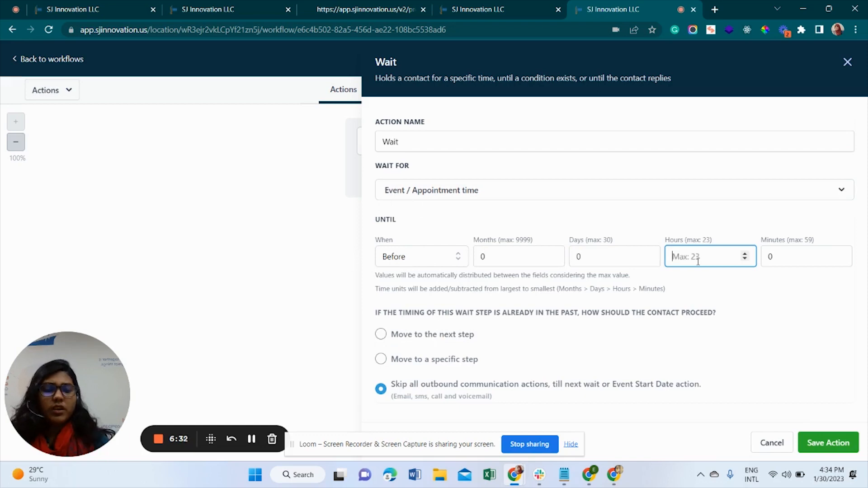
type("2")
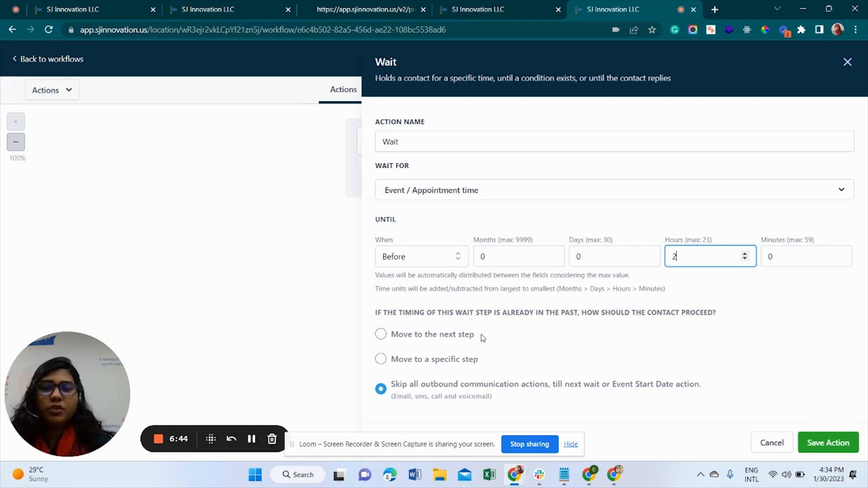
left_click(841, 444)
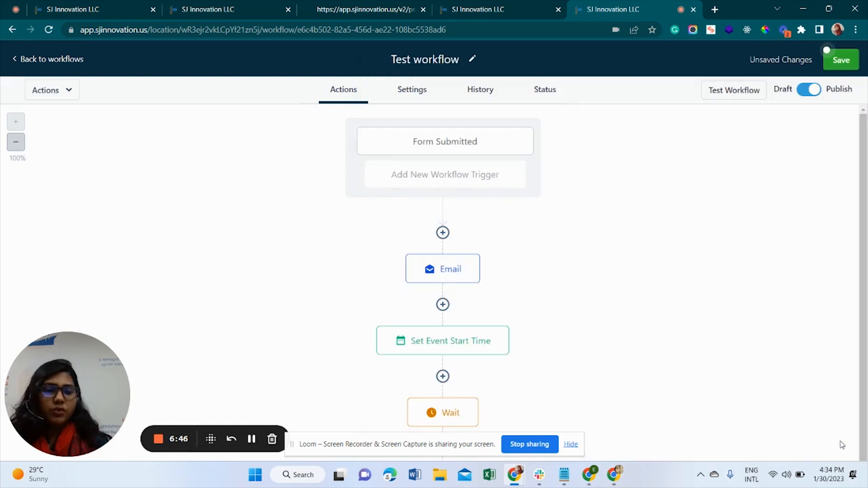
Review the Wait step and Confirmation email step settings
scroll(452, 349, "down", 1)
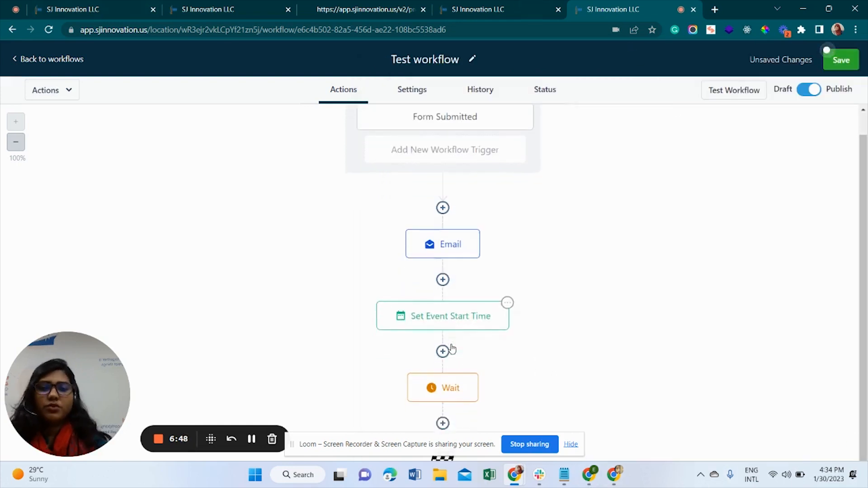
left_click(451, 351)
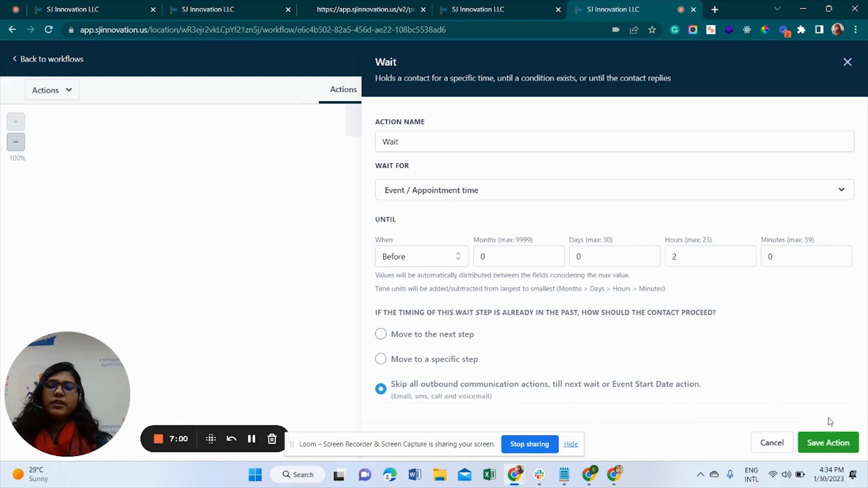
left_click(839, 443)
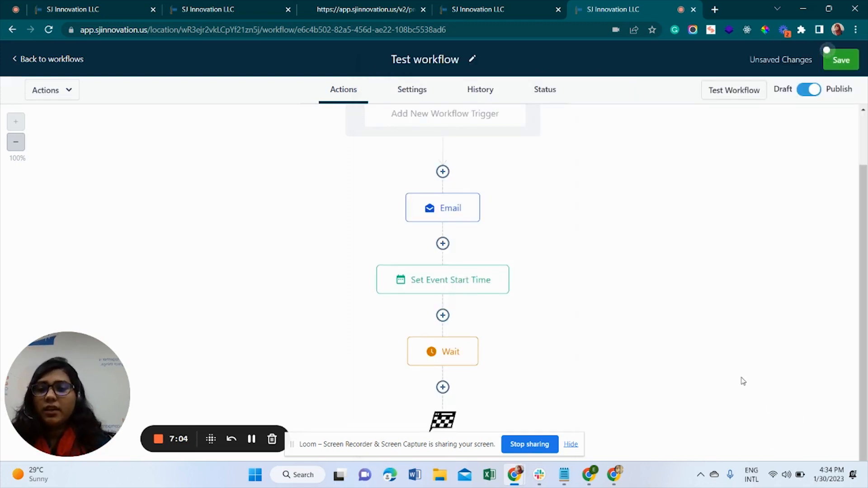
mouse_move(444, 357)
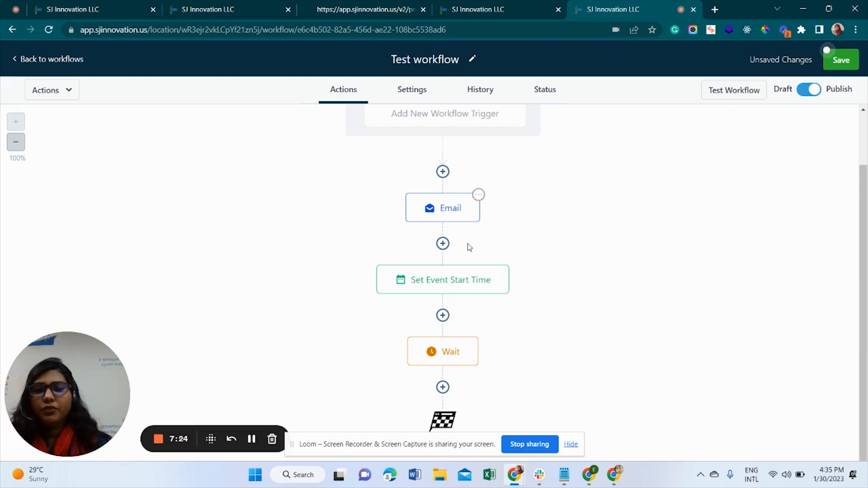
left_click(439, 212)
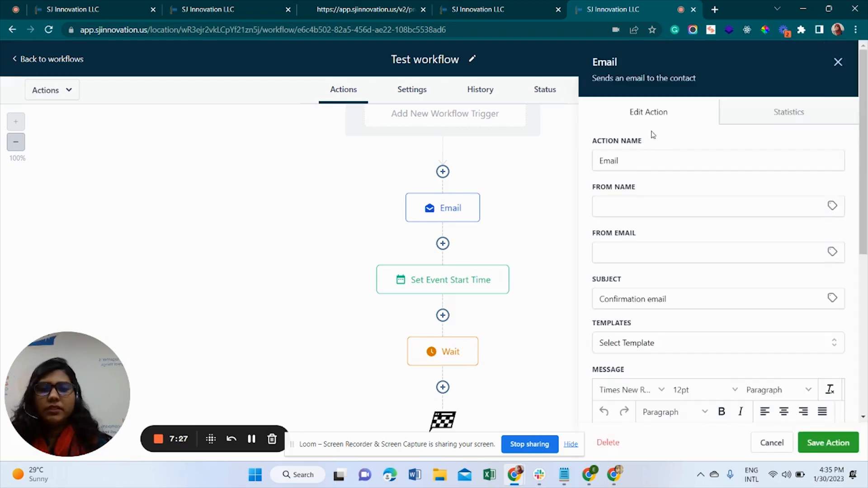
left_click(839, 63)
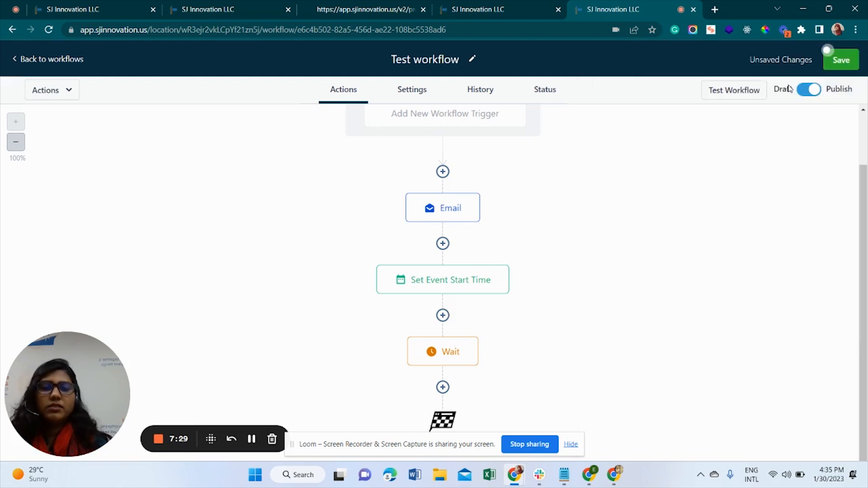
Save the Wait step and add a new step below it
mouse_move(429, 284)
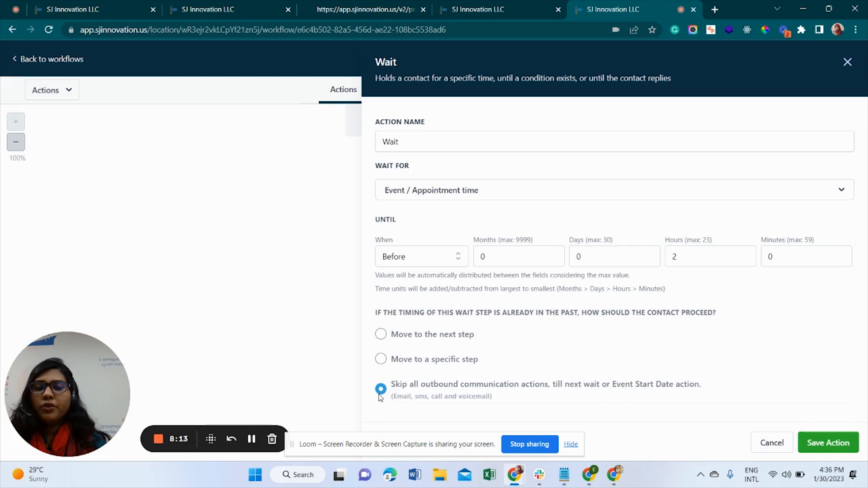
left_click(828, 442)
left_click(446, 389)
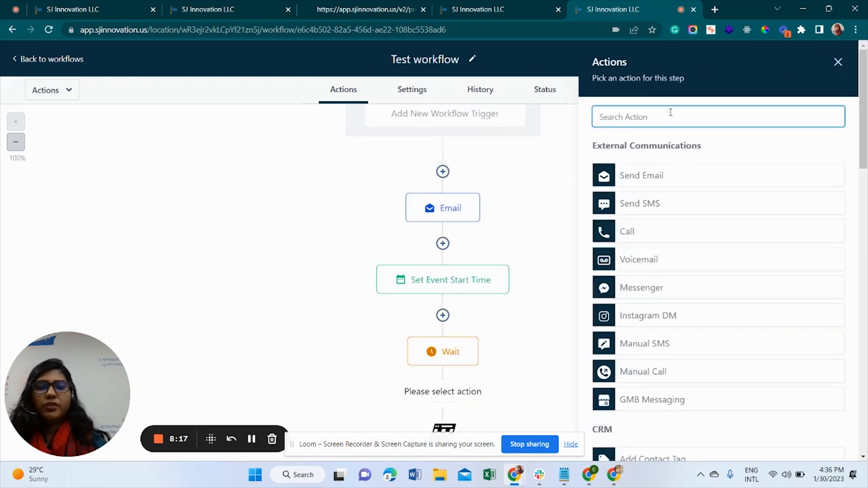
Make the new step a Send Email action with subject 'Reminder email'
left_click(650, 180)
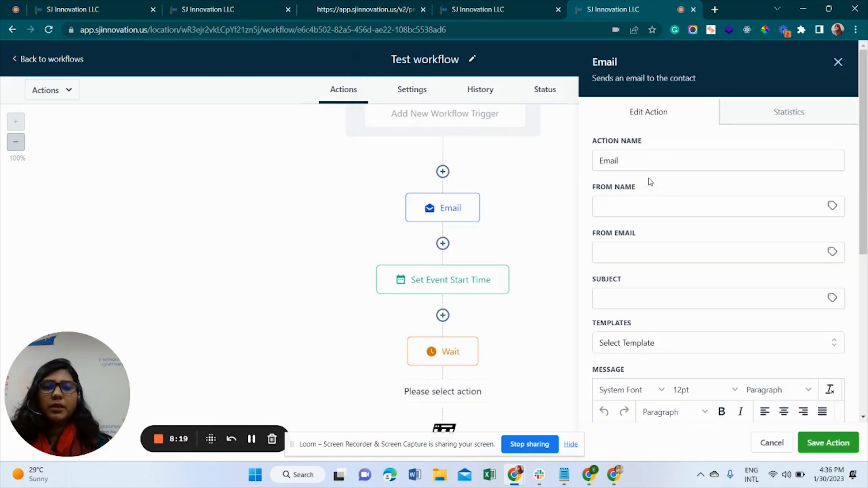
scroll(683, 281, "down", 5)
scroll(656, 254, "down", 2)
scroll(643, 240, "up", 3)
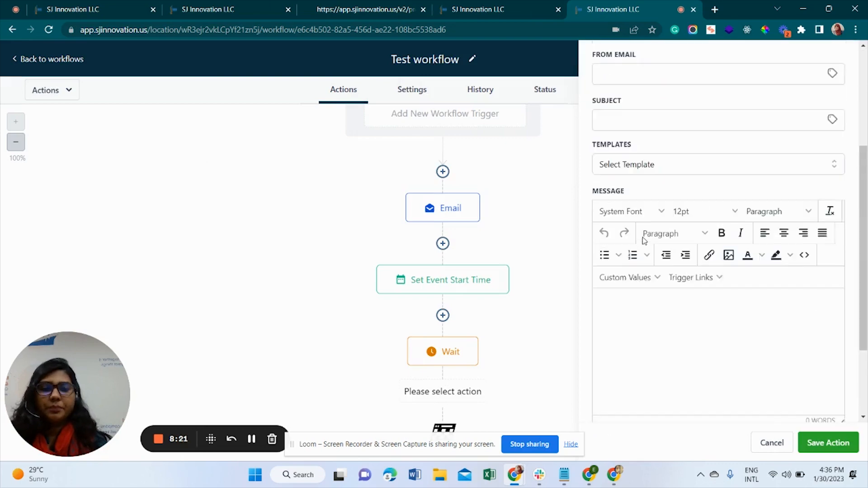
left_click(628, 133)
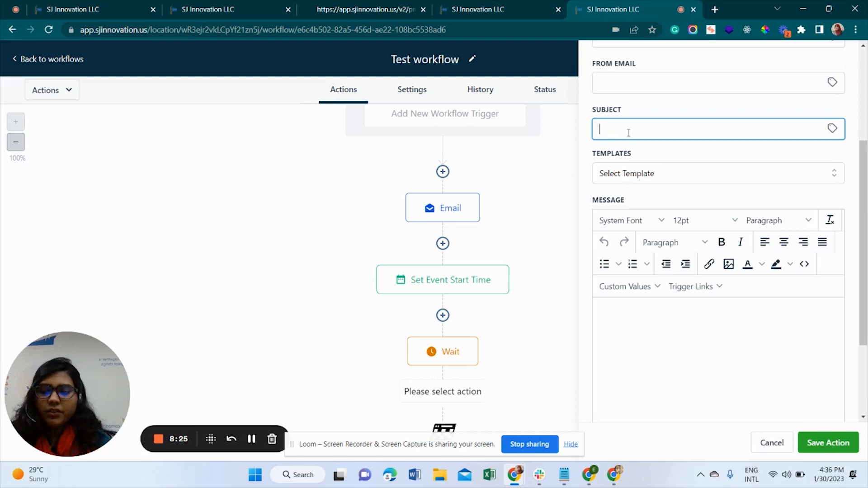
type("Remin")
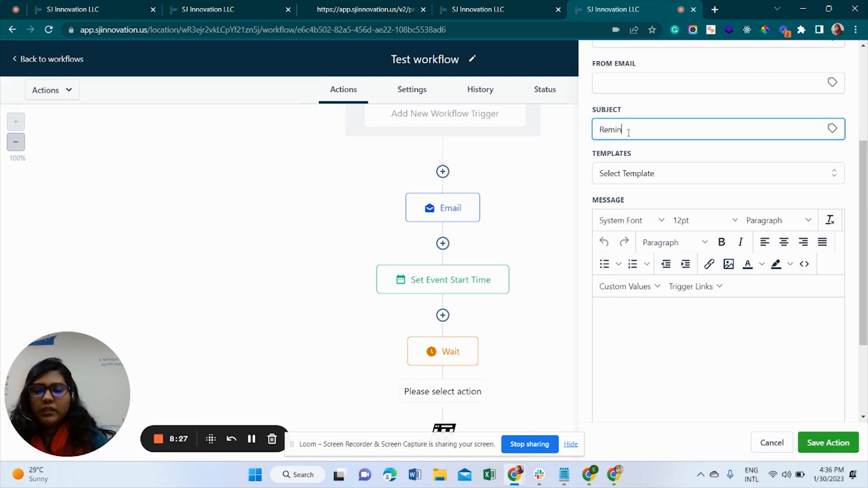
type("der")
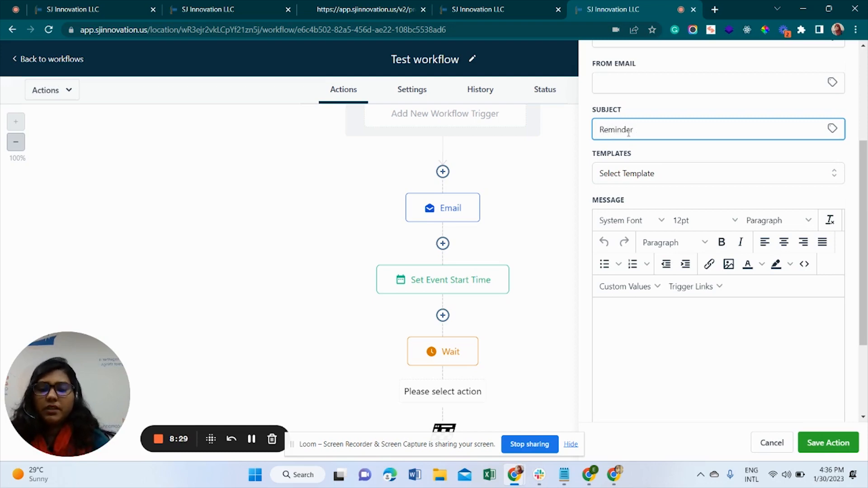
type(" email")
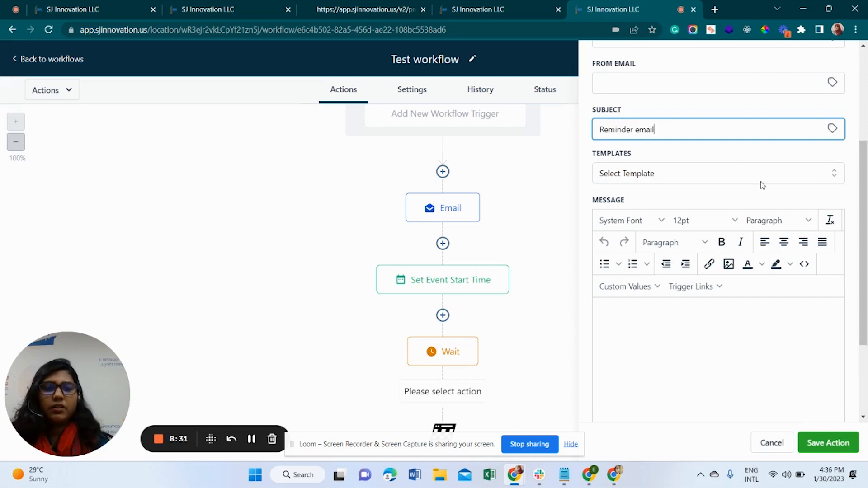
left_click(762, 183)
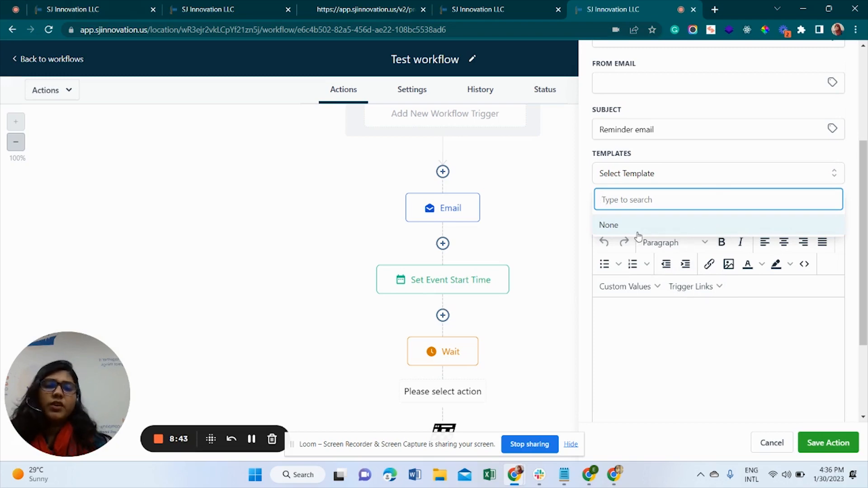
Write the body 'hi {First Name}, please join before 5 minutes', then save the step and workflow
left_click(635, 304)
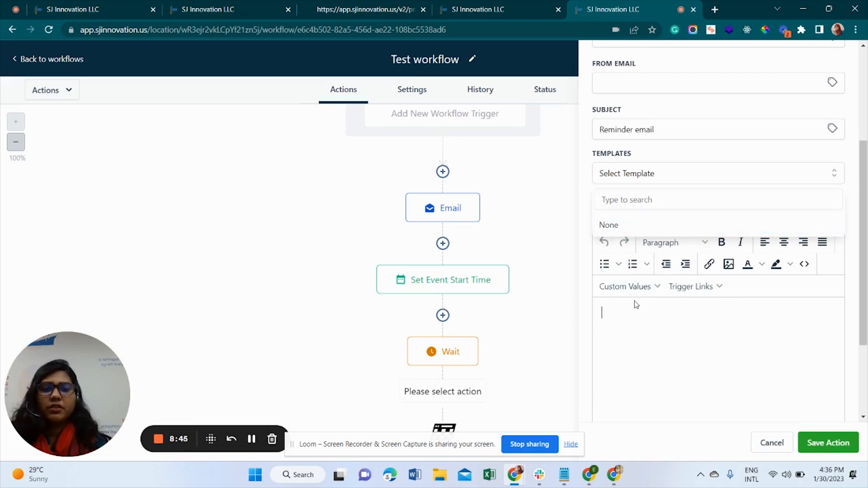
type("hoi")
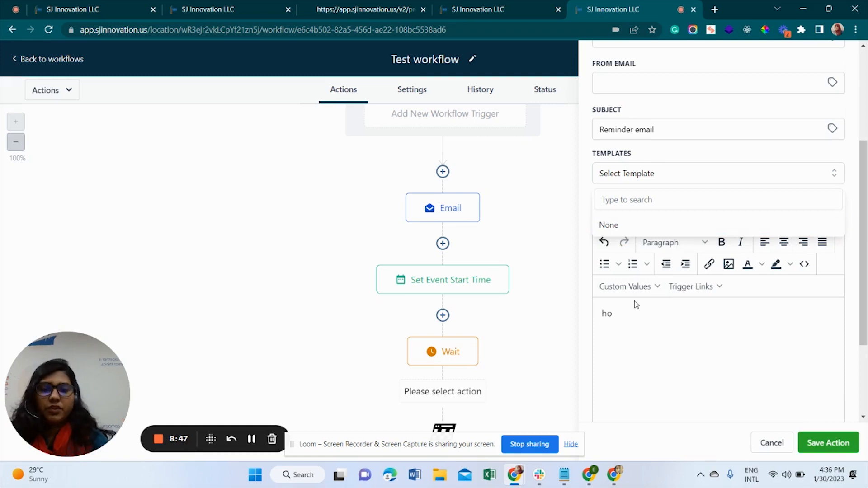
key("BackSpace")
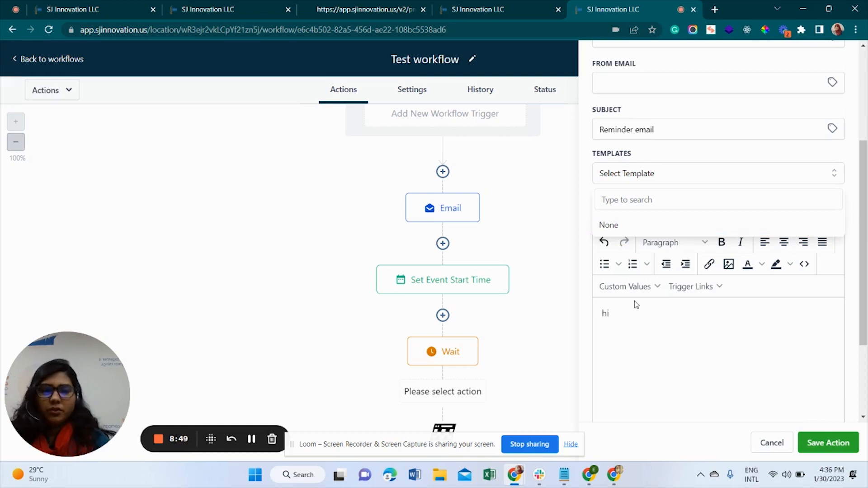
left_click(630, 287)
mouse_move(638, 126)
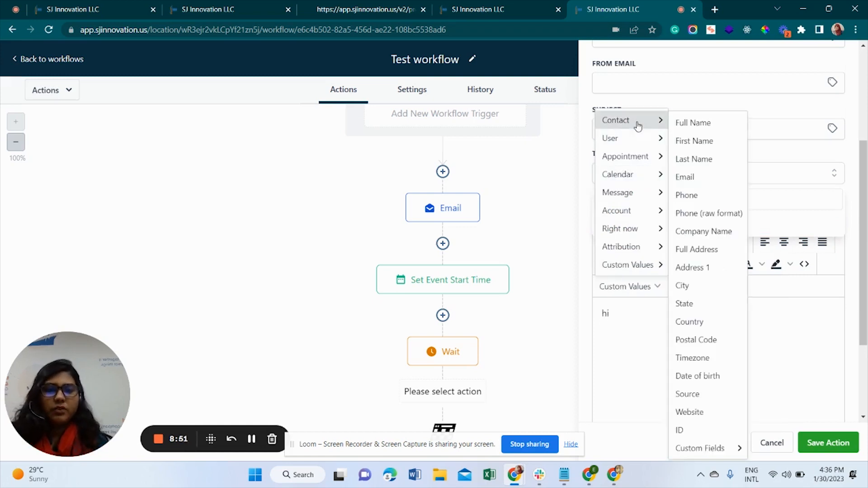
left_click(692, 141)
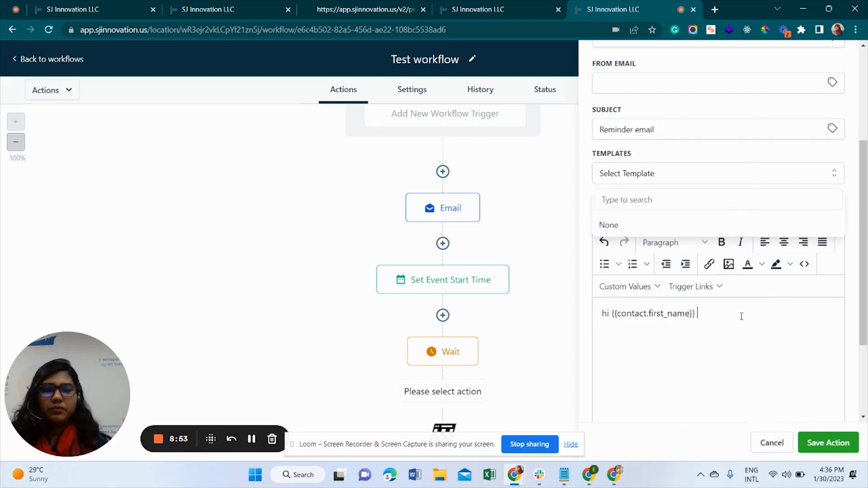
type(",")
key("Return")
type("plea")
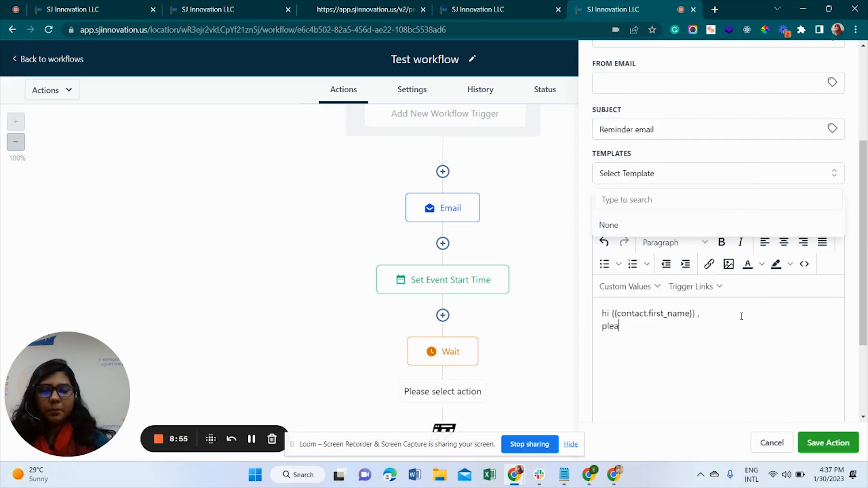
type("se joi")
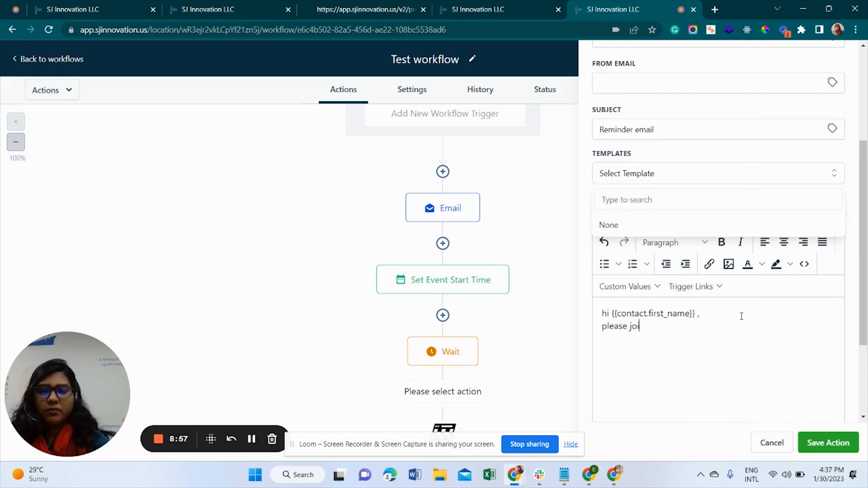
type("n before ")
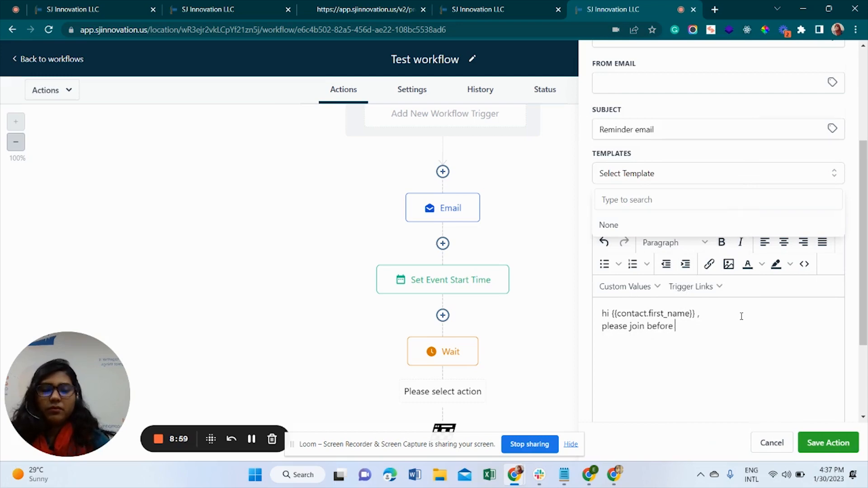
type("5")
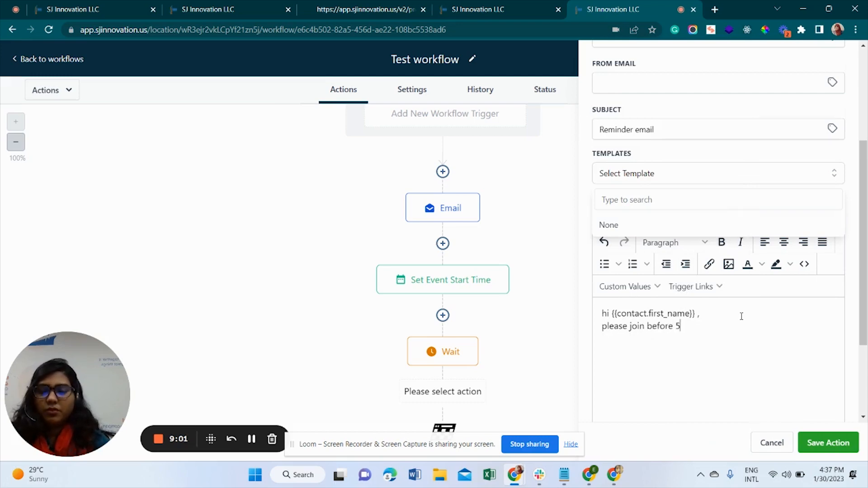
type(" minutes")
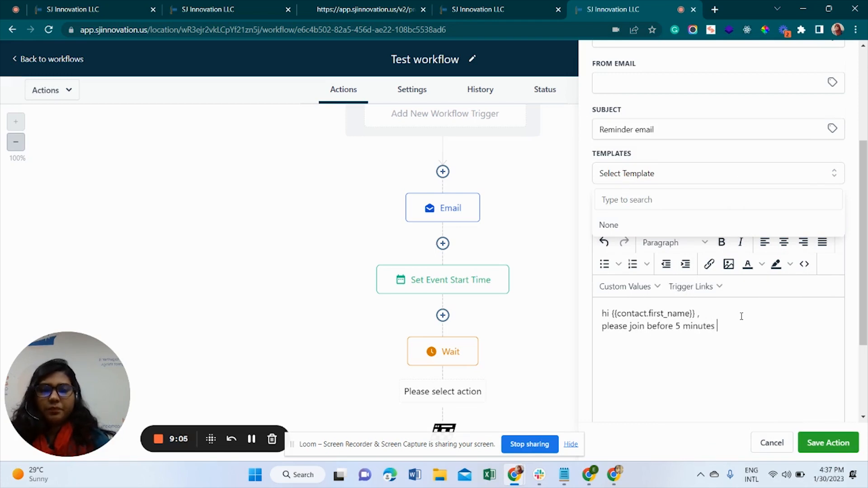
left_click(822, 445)
scroll(638, 273, "down", 2)
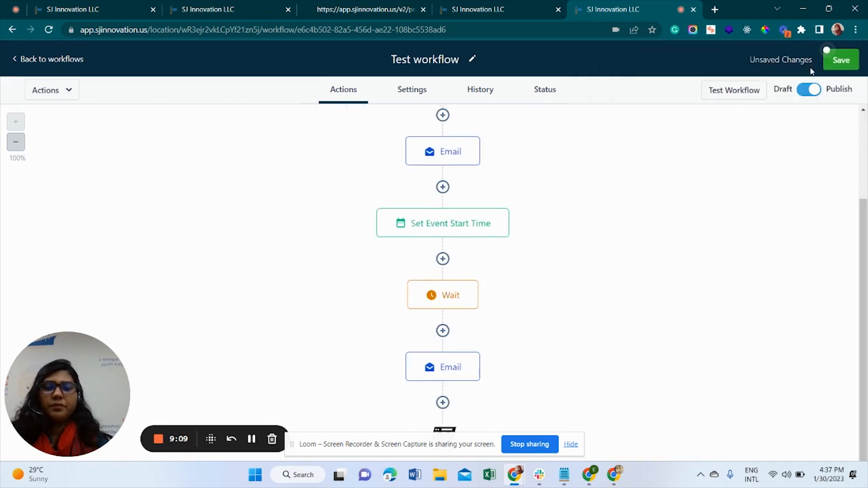
left_click(850, 60)
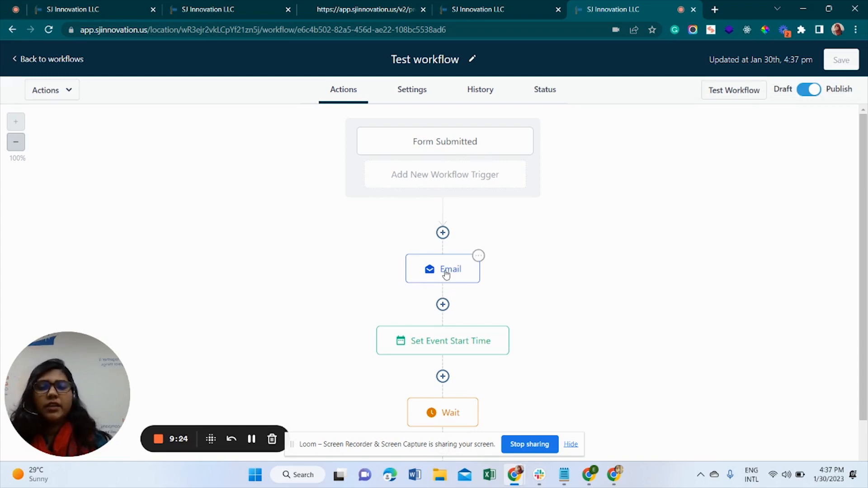
scroll(447, 274, "down", 3)
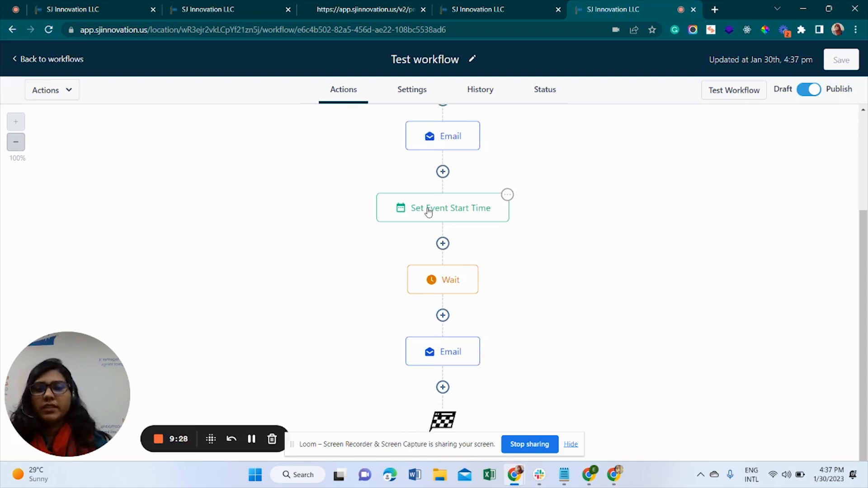
left_click(452, 283)
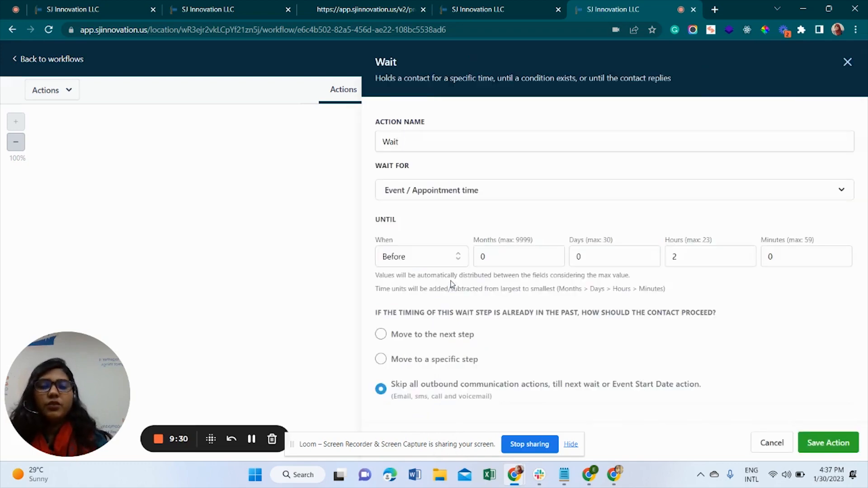
left_click(848, 62)
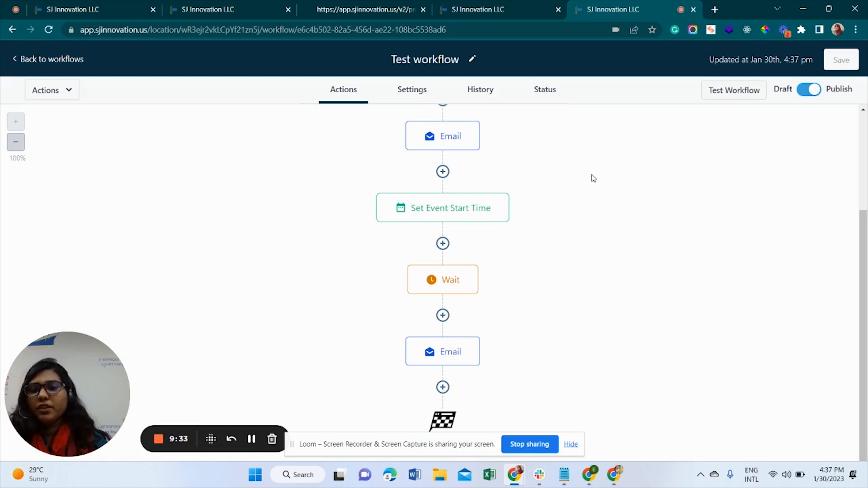
left_click(438, 354)
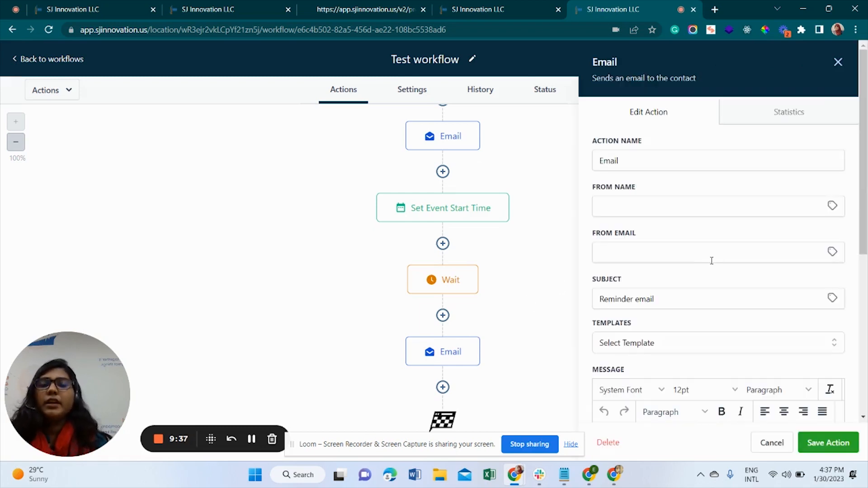
scroll(712, 261, "down", 5)
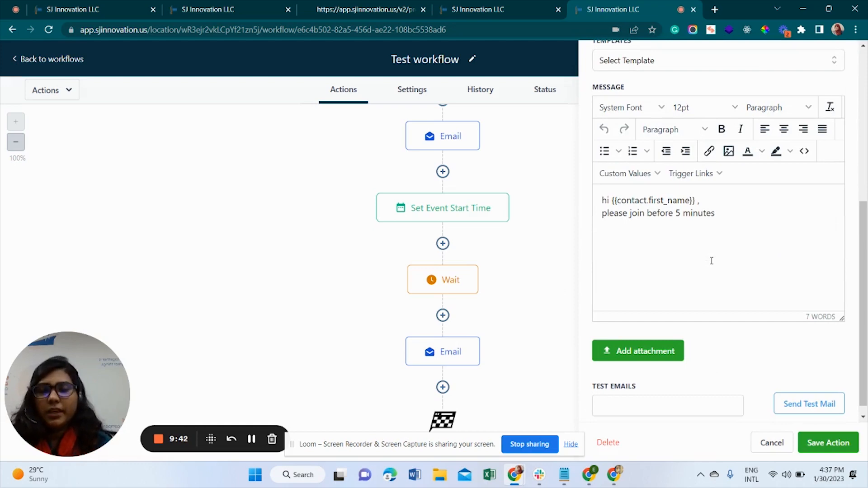
left_click(771, 444)
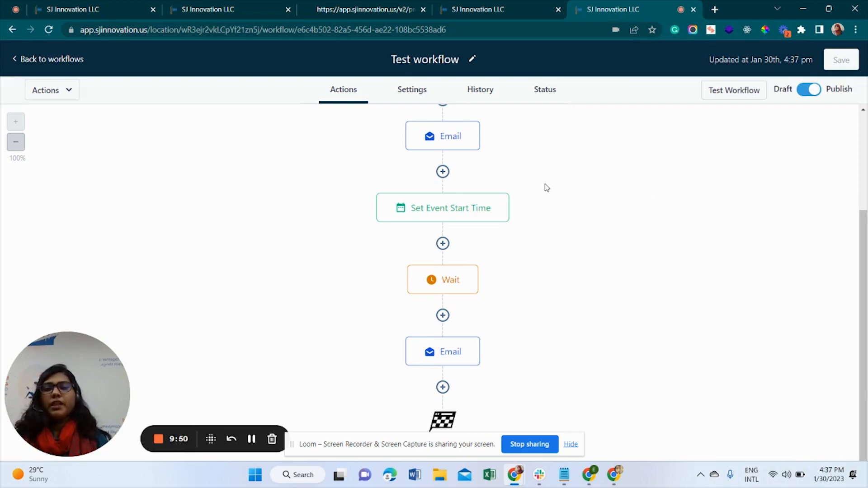
left_click(443, 387)
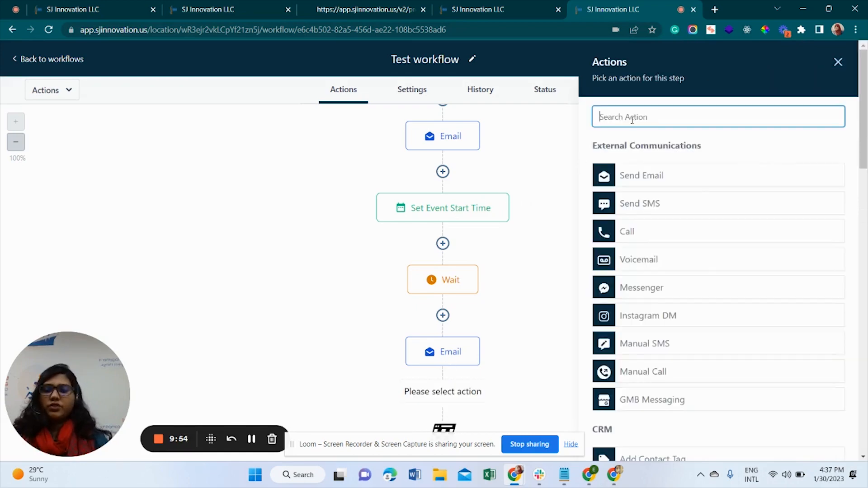
type("a")
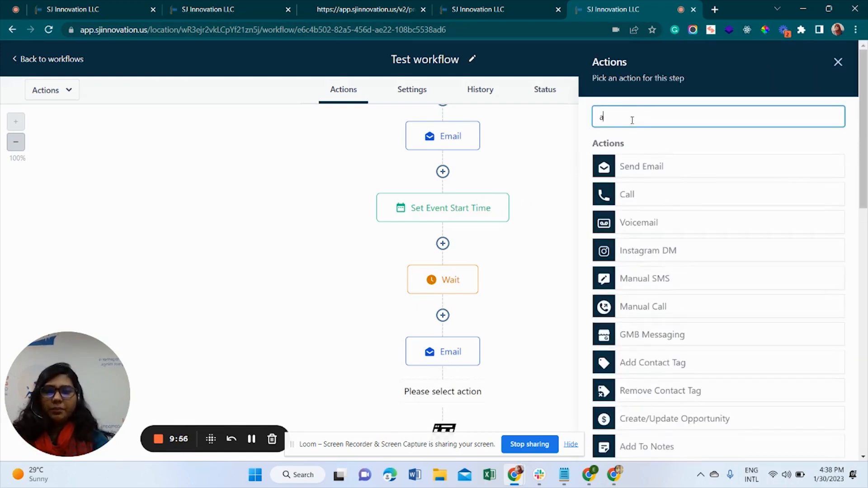
key("BackSpace")
type("els")
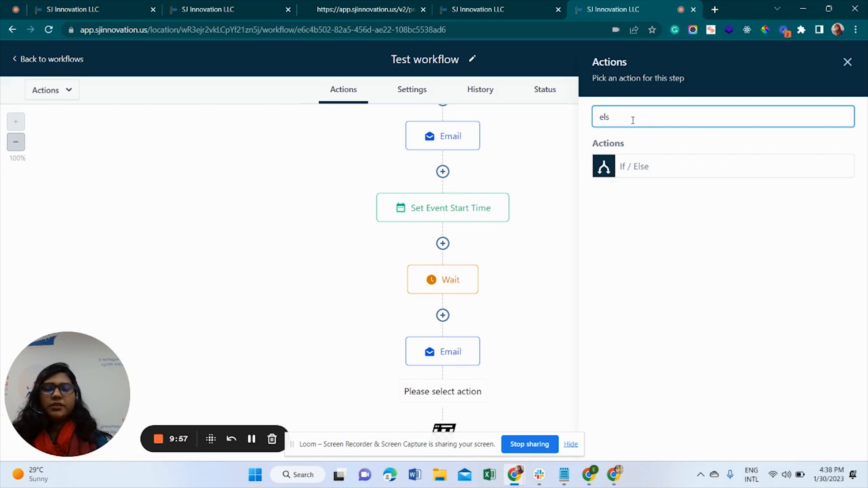
left_click(641, 170)
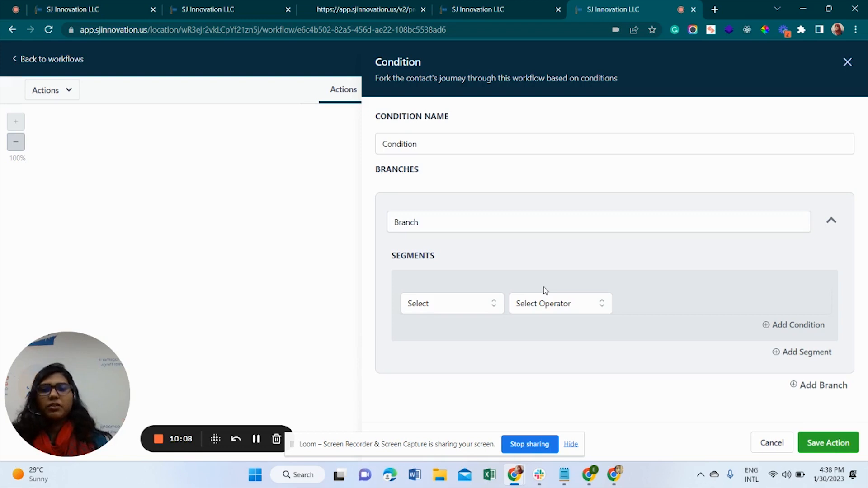
left_click(772, 443)
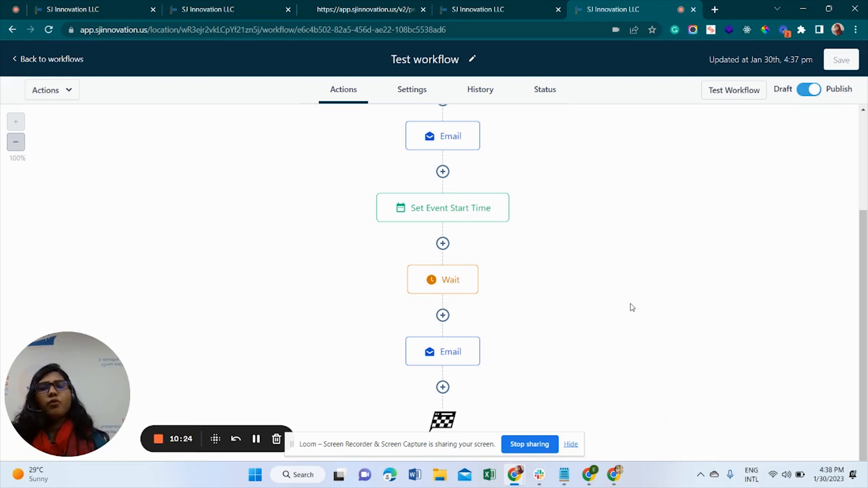
In the workflow settings, enter the sender's name as From Name and their e-mail address as From Email
left_click(412, 90)
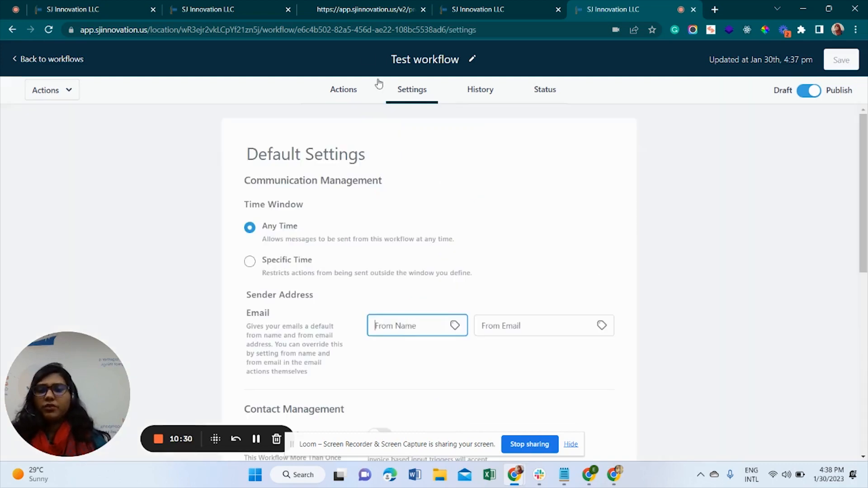
type("Eshrat")
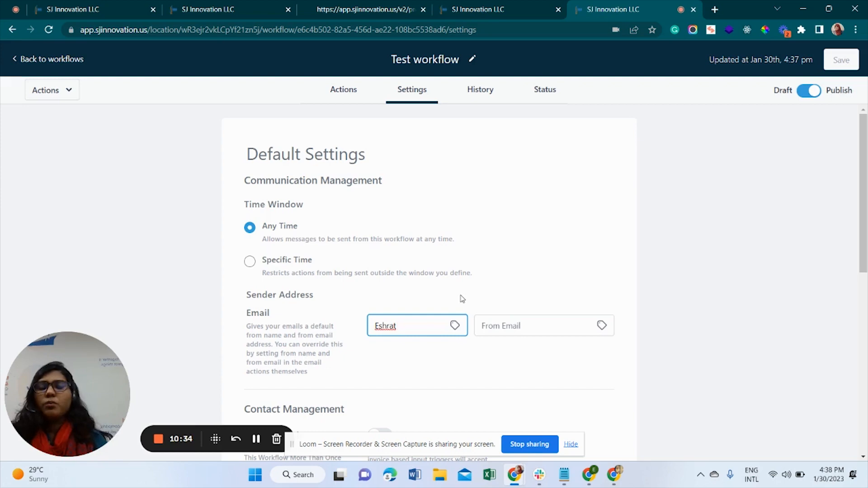
left_click(516, 326)
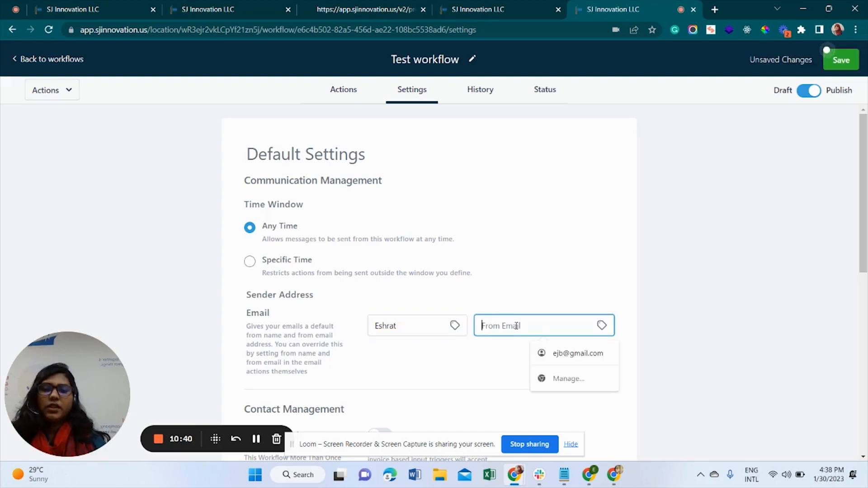
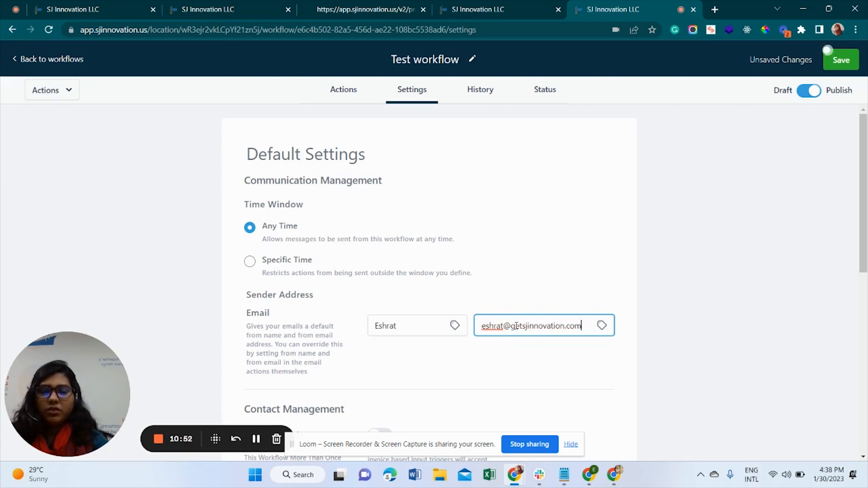
left_click(608, 248)
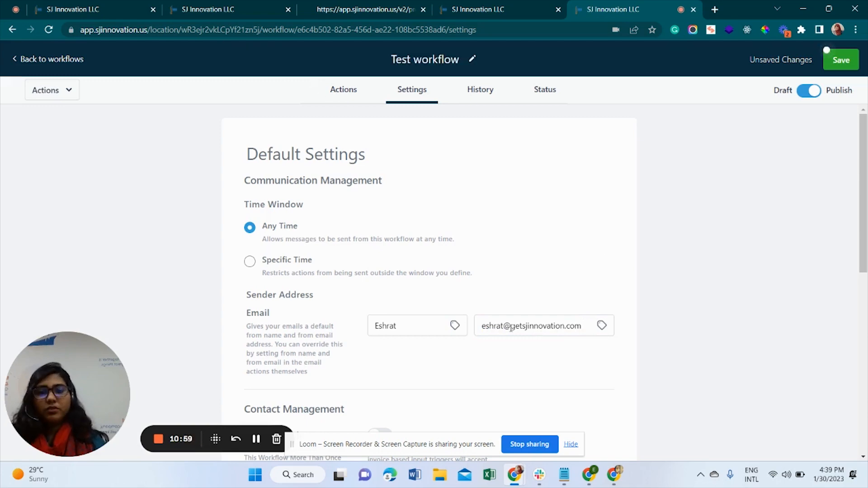
left_click_drag(511, 326, 584, 327)
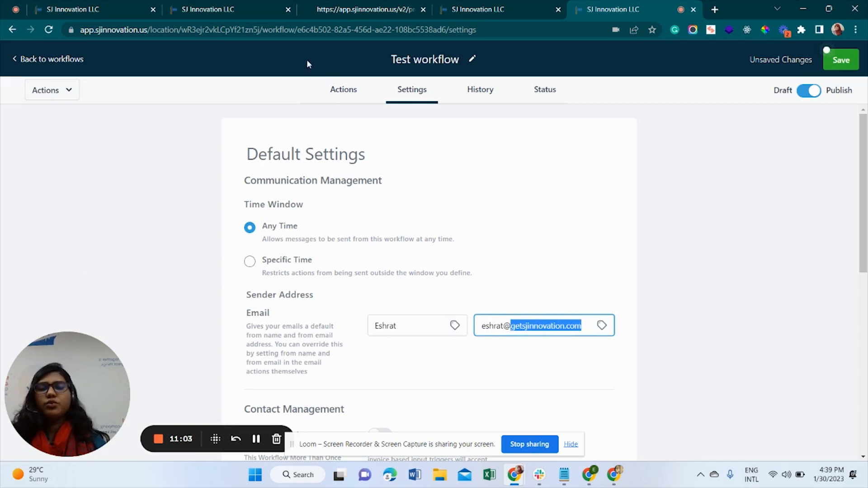
left_click(346, 92)
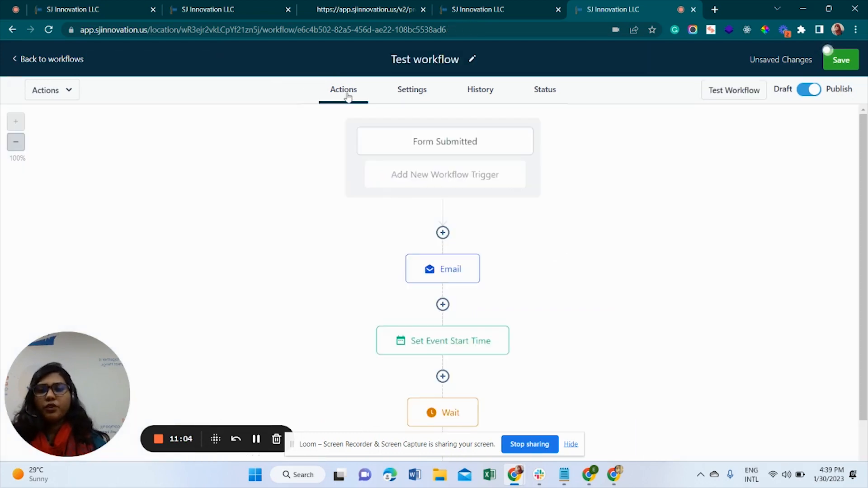
Confirm the History action logs show the Email action as Executed, then save the workflow
left_click(411, 90)
left_click(489, 96)
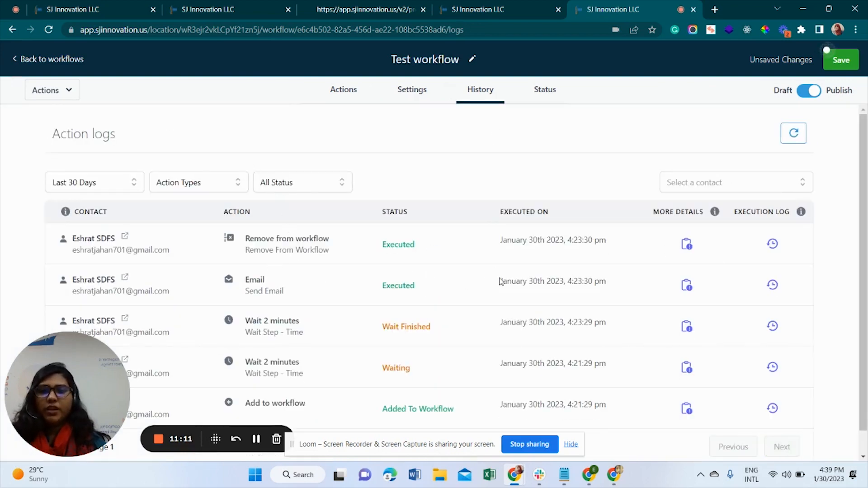
scroll(501, 282, "down", 1)
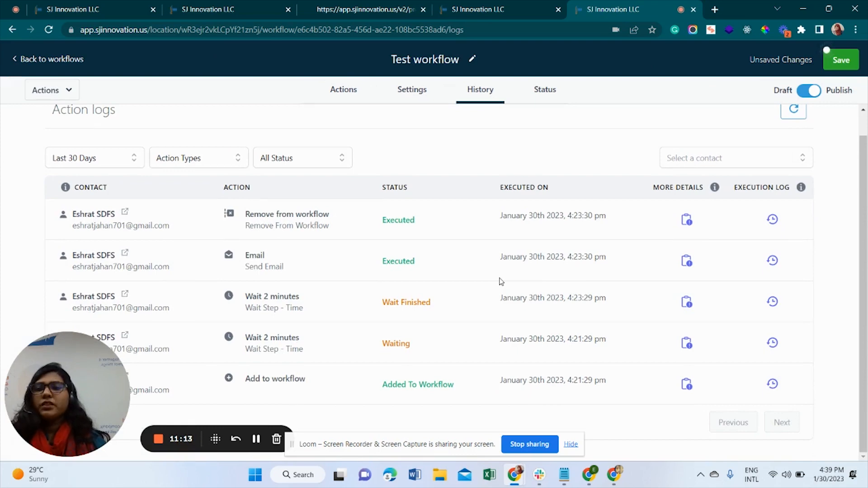
left_click_drag(379, 261, 440, 263)
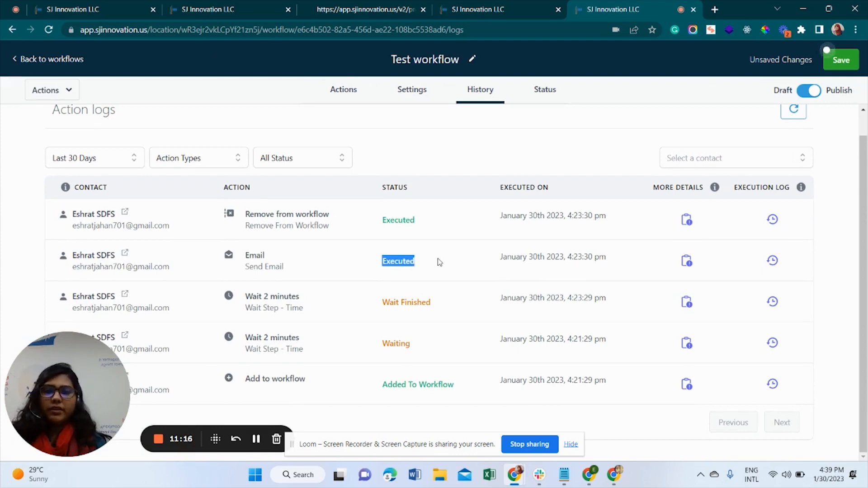
left_click(441, 263)
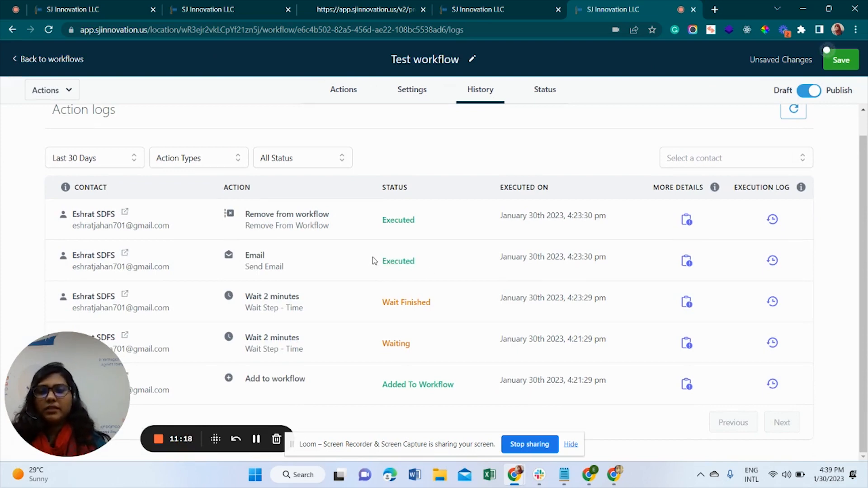
left_click_drag(389, 220, 446, 225)
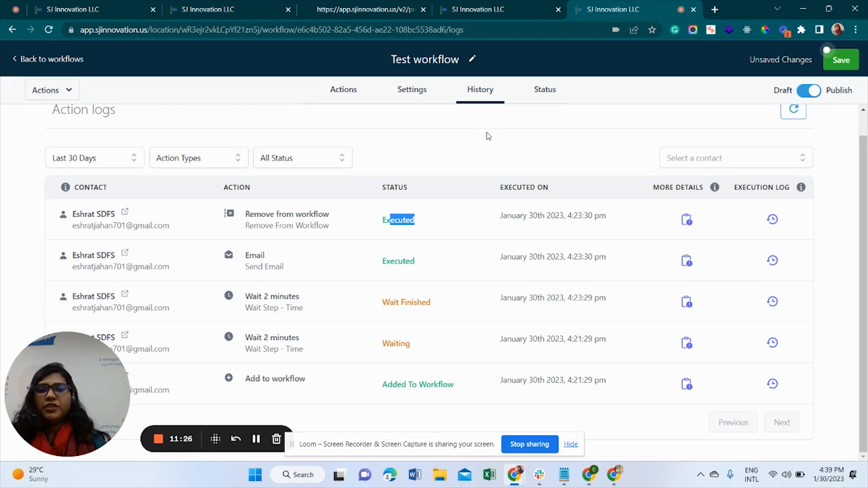
left_click(473, 194)
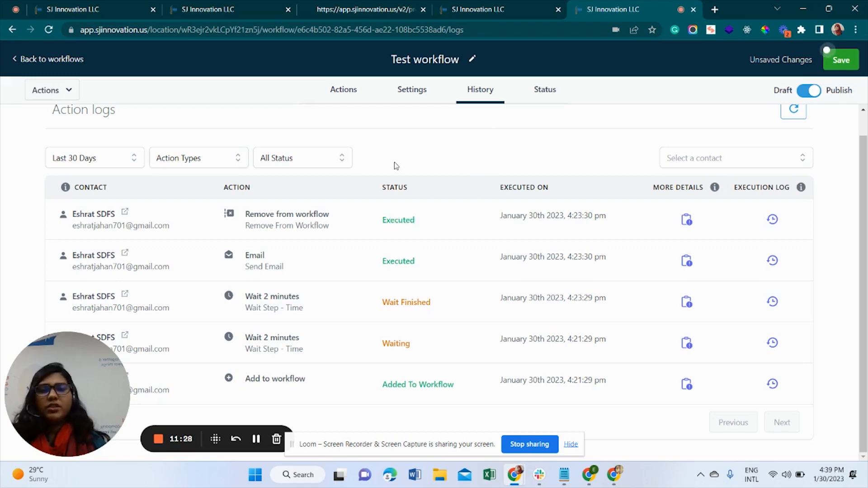
left_click(344, 89)
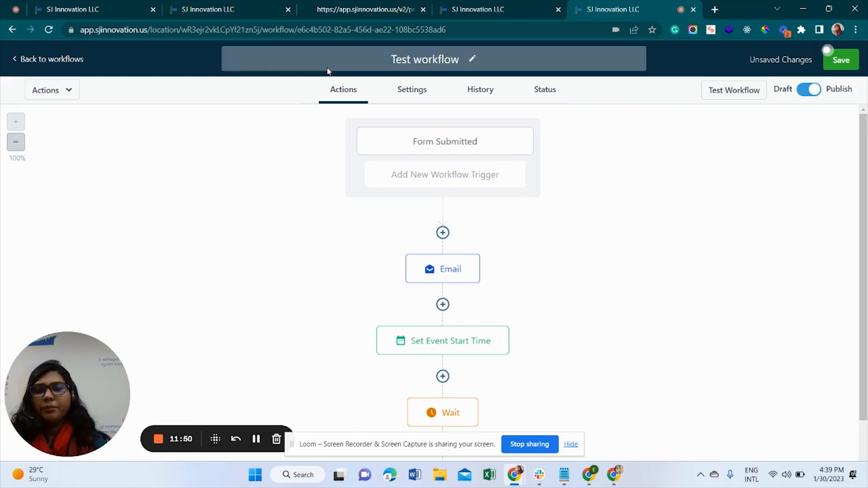
left_click(841, 60)
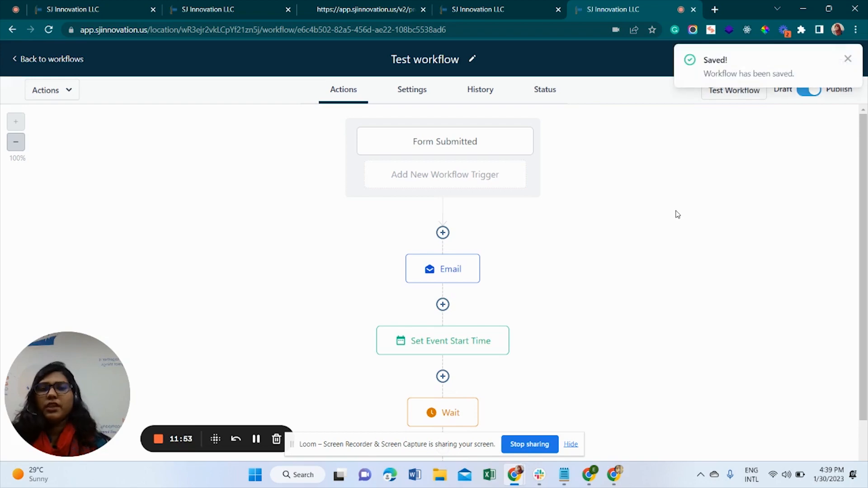